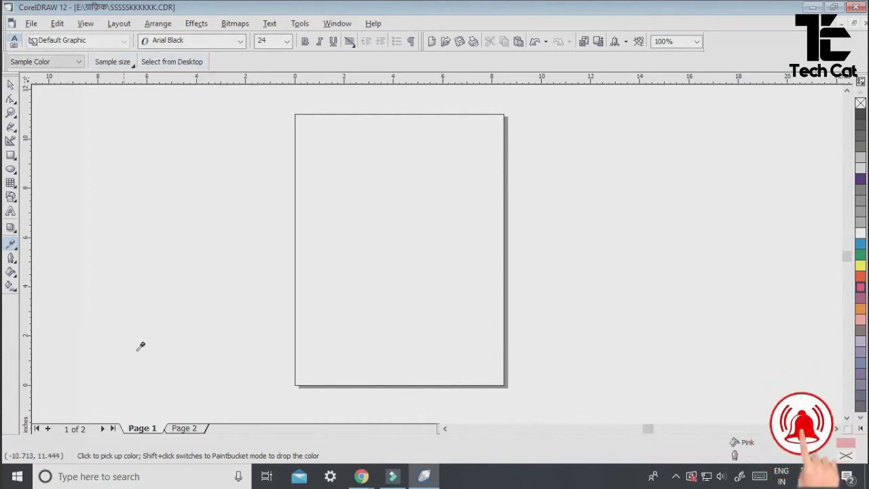
- Show Page 2 with its pink shapes and letters A, S, D, using the Pick tool
click(184, 428)
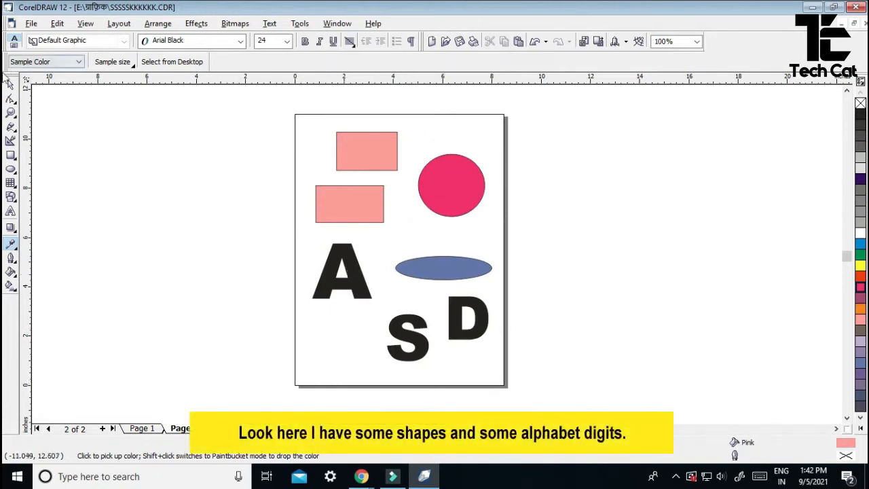
click(12, 84)
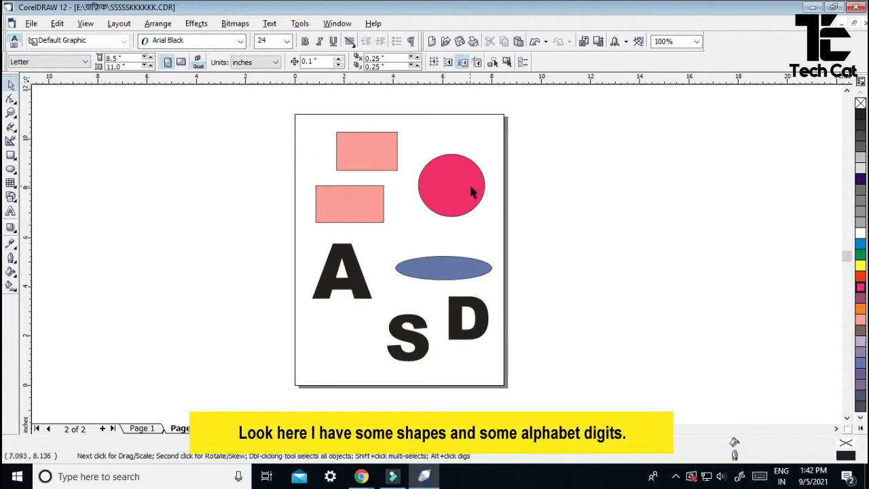
right_click(559, 245)
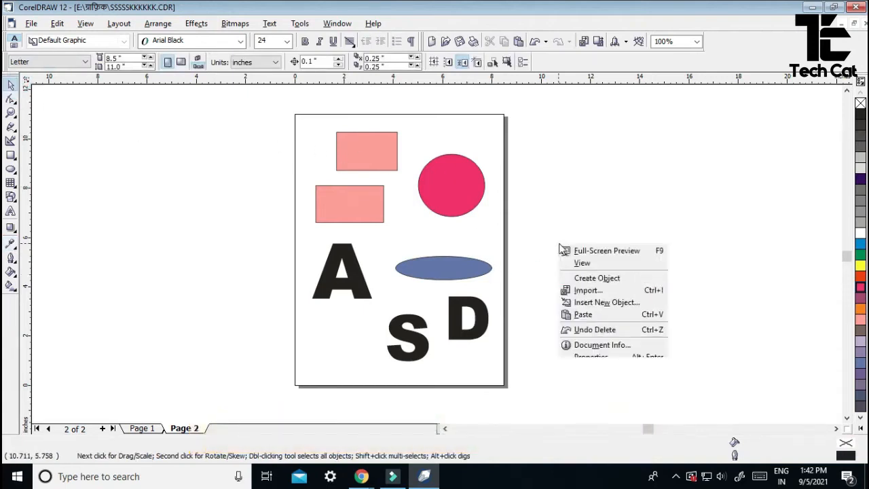
- Find and select the PIZZA PUMPHLET 2 picture in the import file browser
click(587, 290)
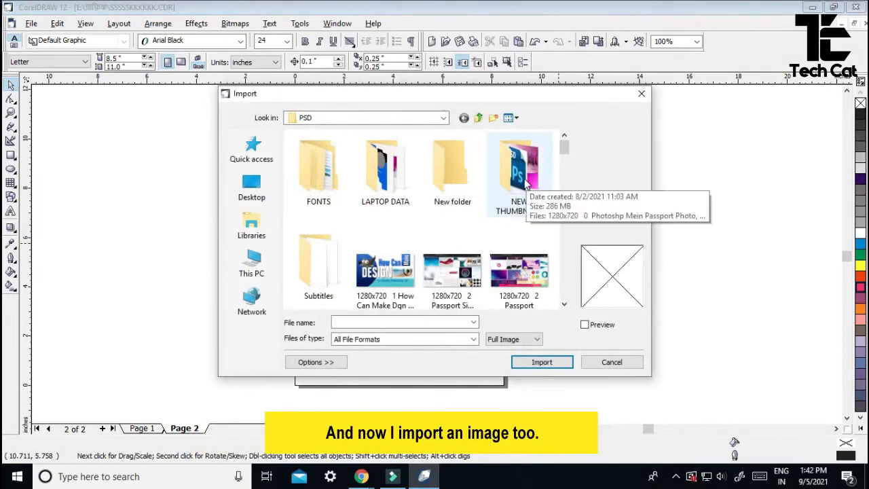
scroll(479, 296, down, 3)
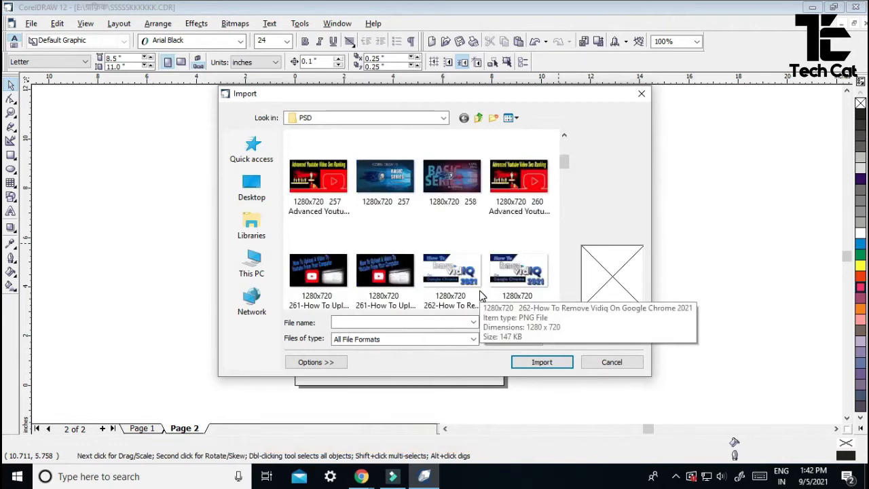
scroll(479, 296, down, 3)
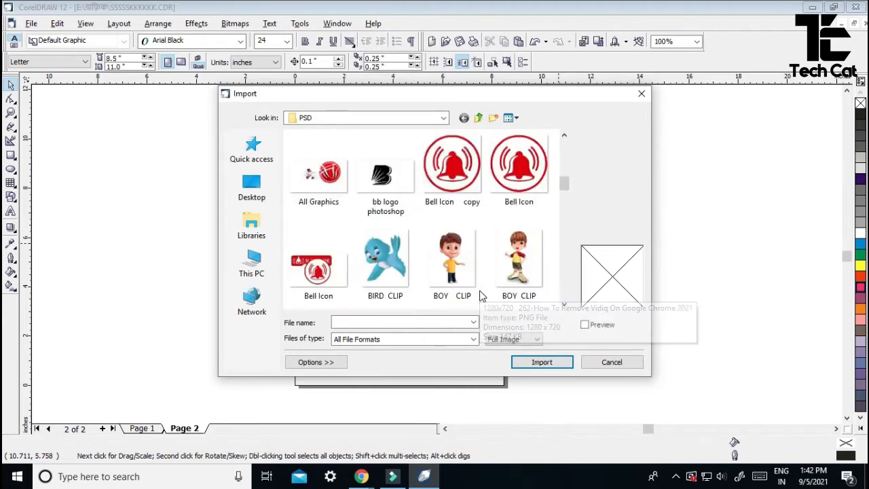
scroll(479, 296, down, 2)
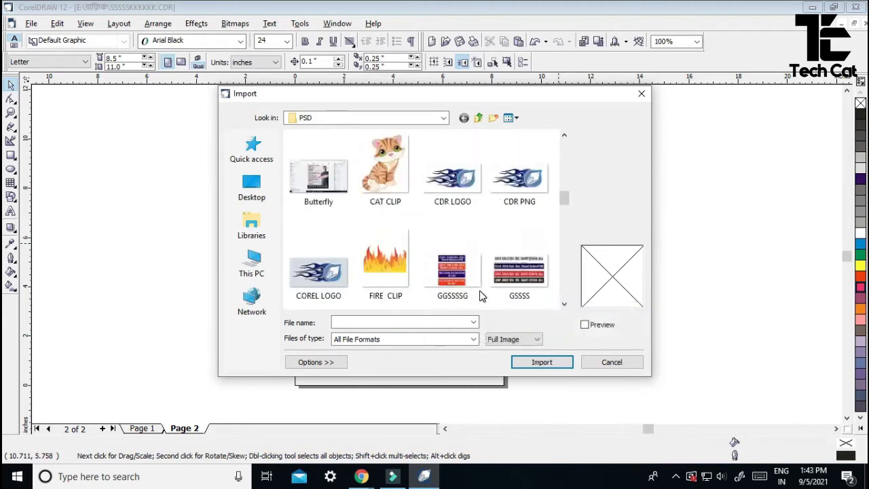
scroll(479, 296, down, 2)
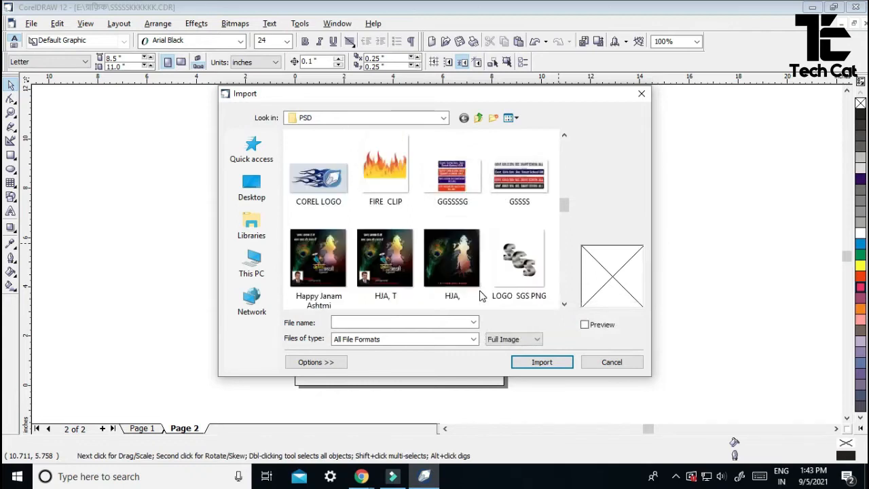
scroll(480, 296, up, 1)
scroll(479, 296, down, 2)
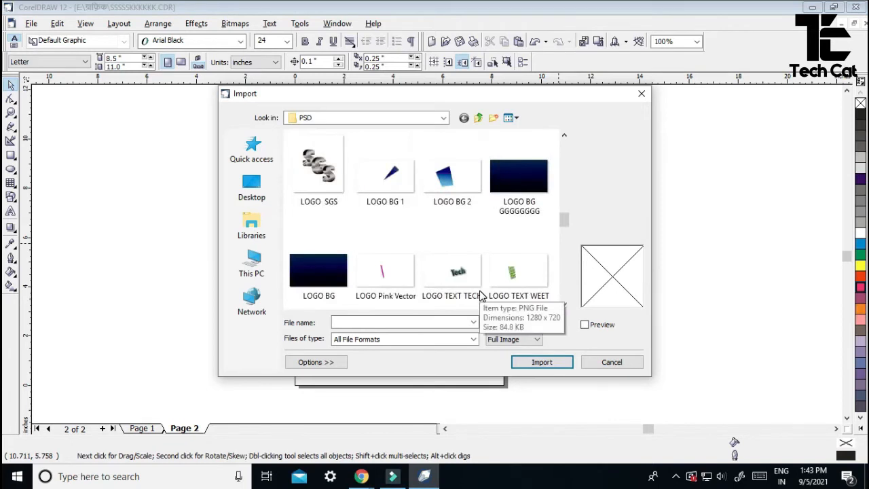
scroll(480, 296, down, 2)
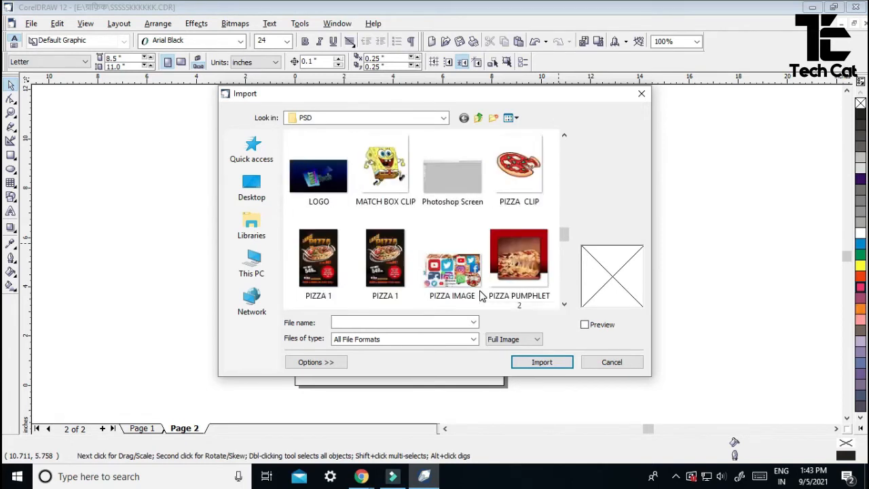
click(385, 261)
click(519, 262)
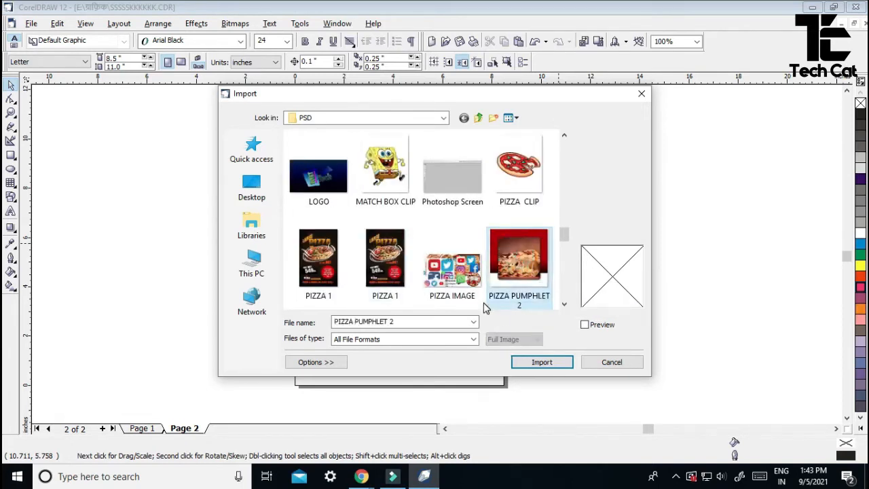
- Import the pizza picture and place it beside Page 2, right of the shapes
click(548, 364)
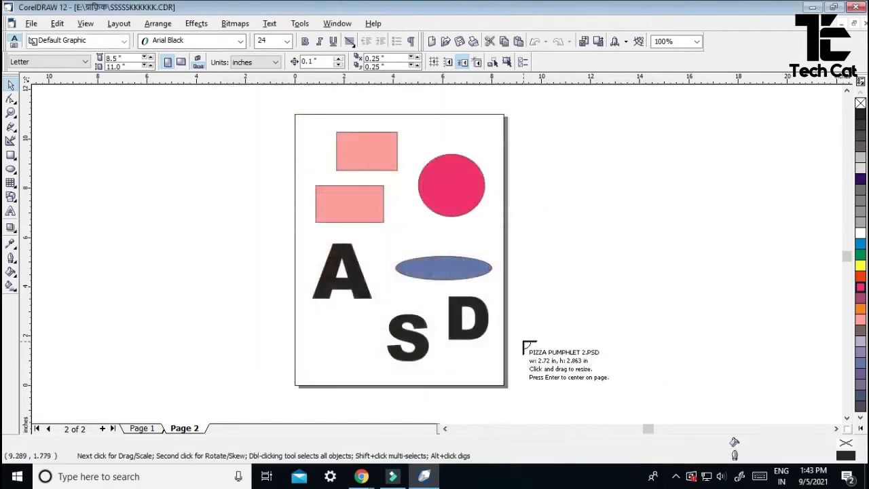
drag(528, 182, 630, 335)
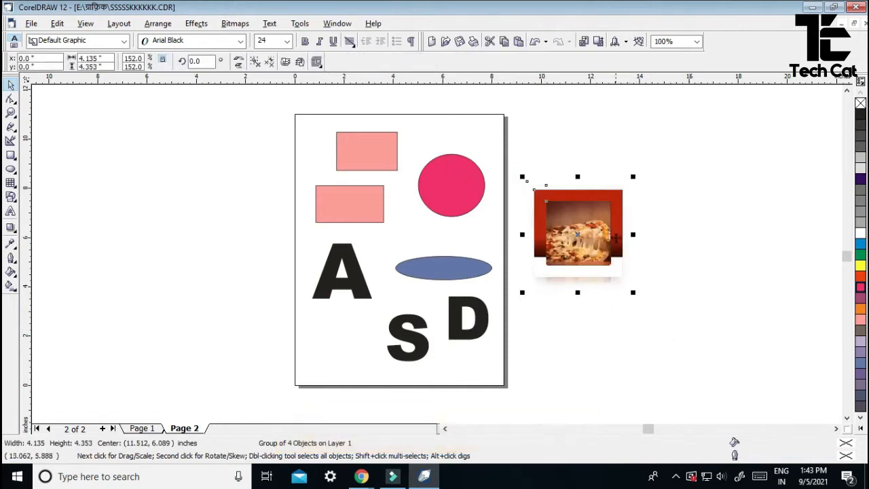
click(565, 330)
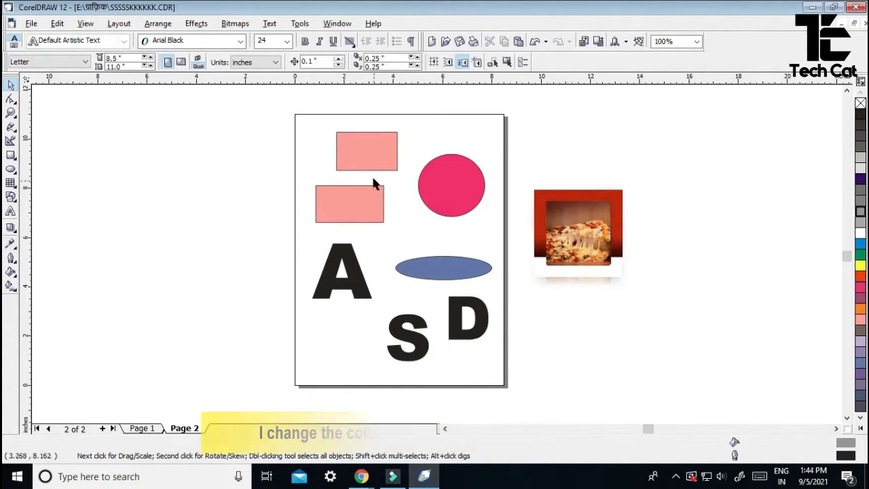
- Give the top pink rectangle a green Uniform Fill of C60 M0 Y77 K0
click(369, 155)
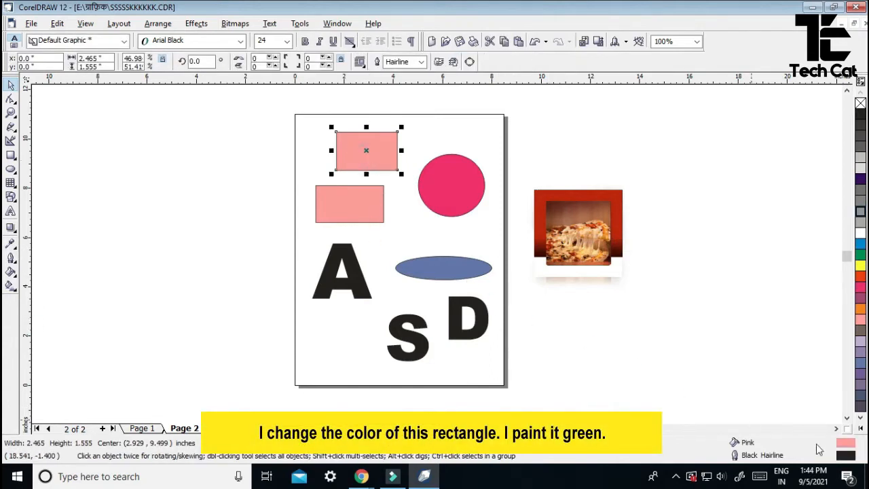
double_click(847, 444)
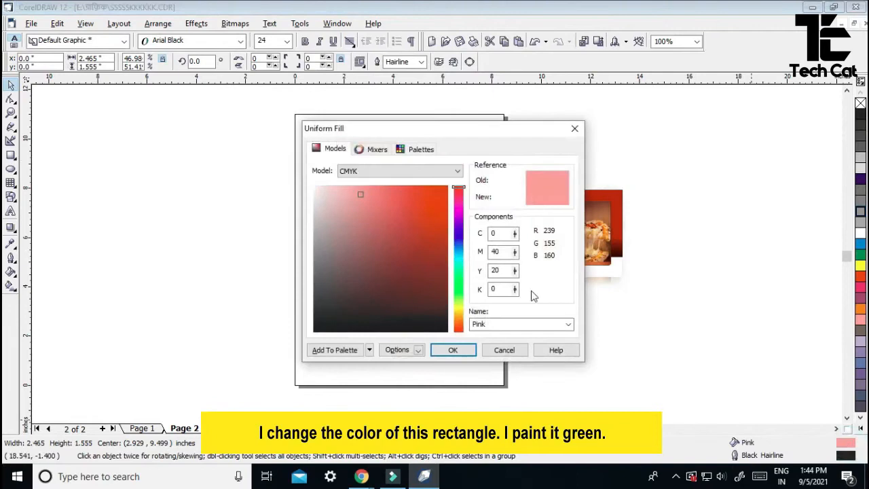
drag(428, 221, 448, 194)
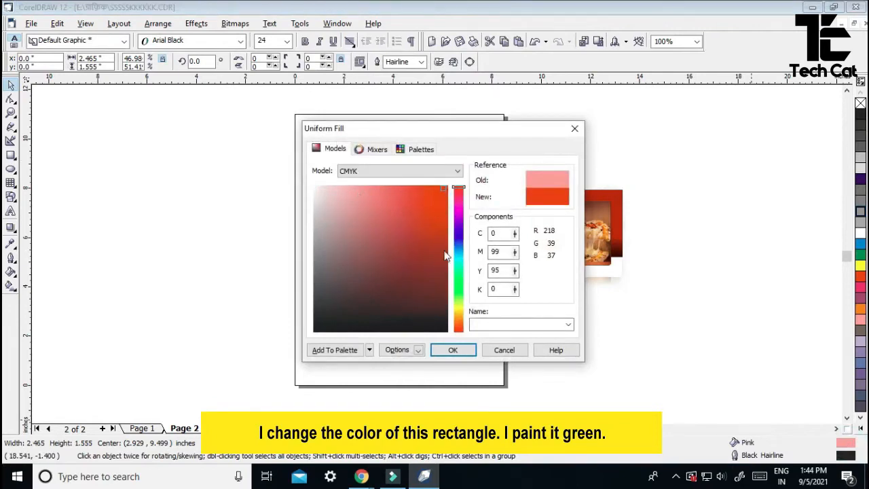
click(440, 271)
click(457, 278)
mouse_move(408, 261)
mouse_down()
mouse_move(394, 225)
mouse_move(400, 185)
mouse_up()
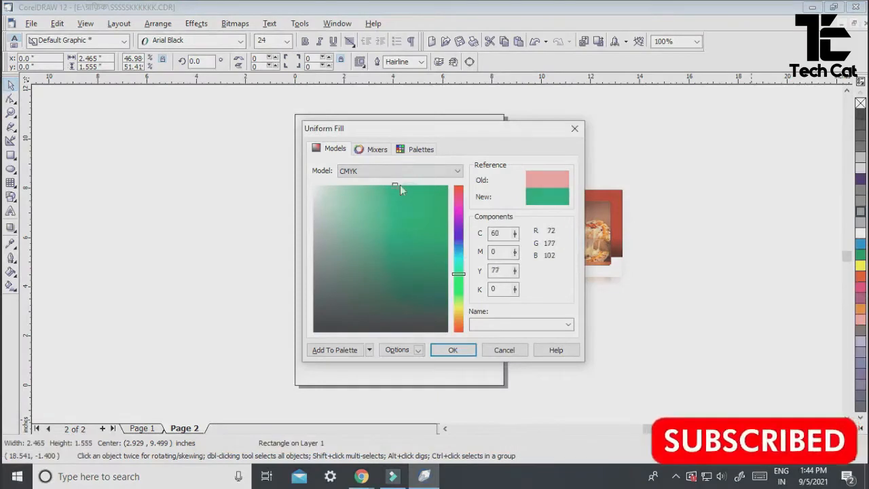
click(465, 351)
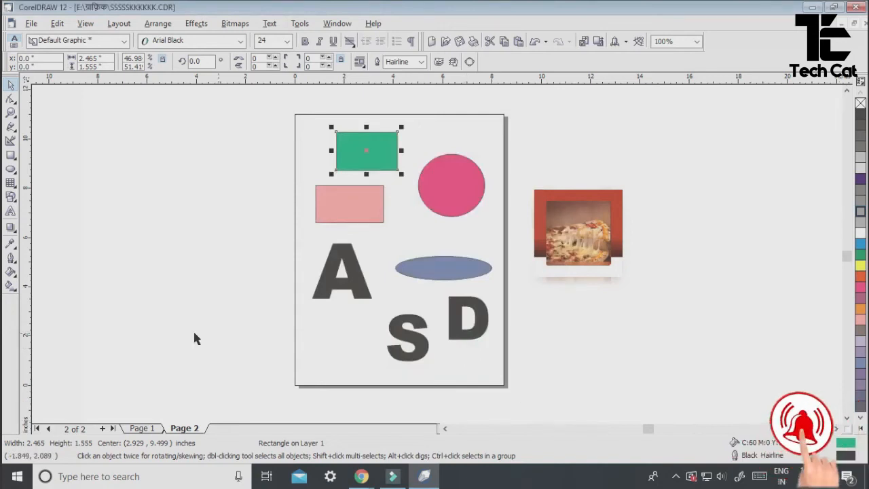
click(10, 243)
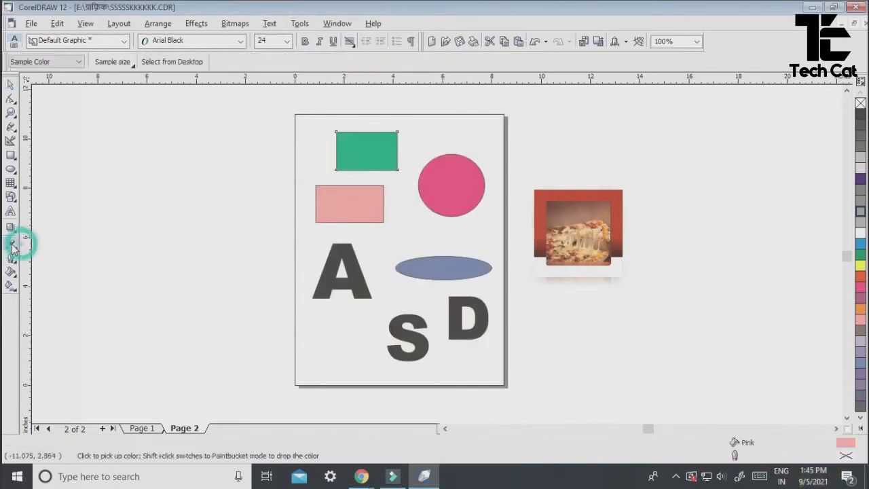
- Sample the green colour from the top rectangle with the Eyedropper
click(336, 220)
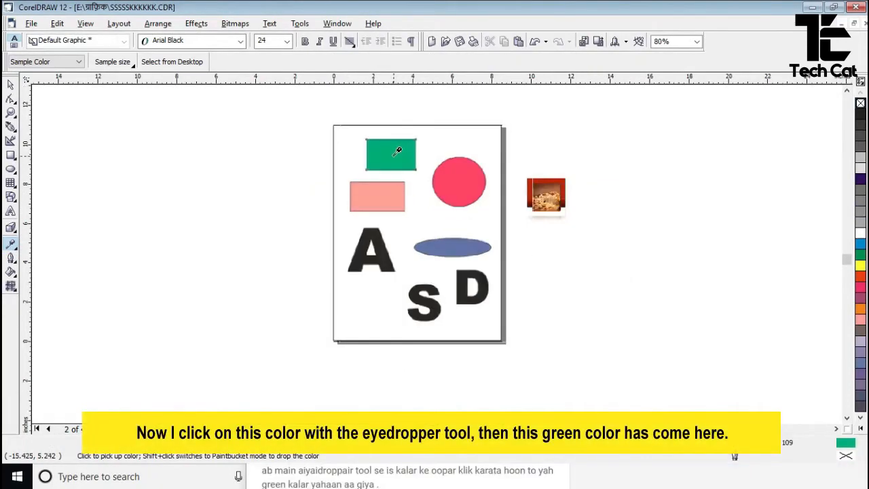
click(396, 149)
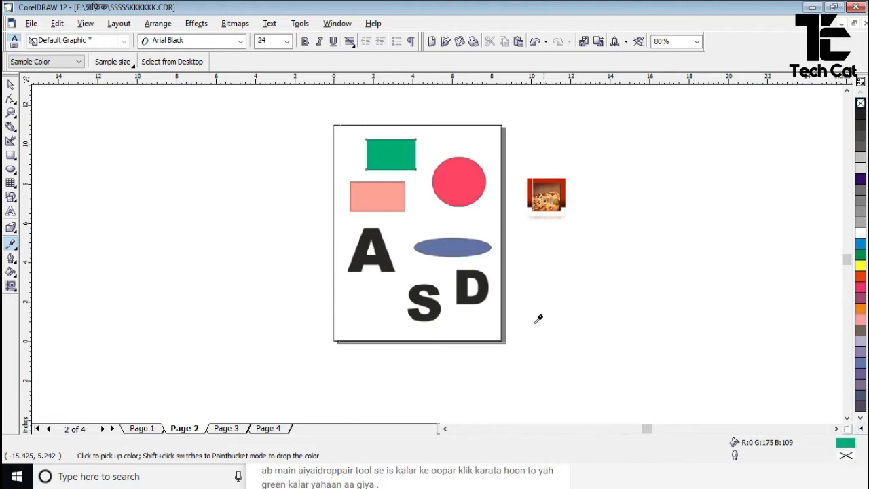
click(391, 197)
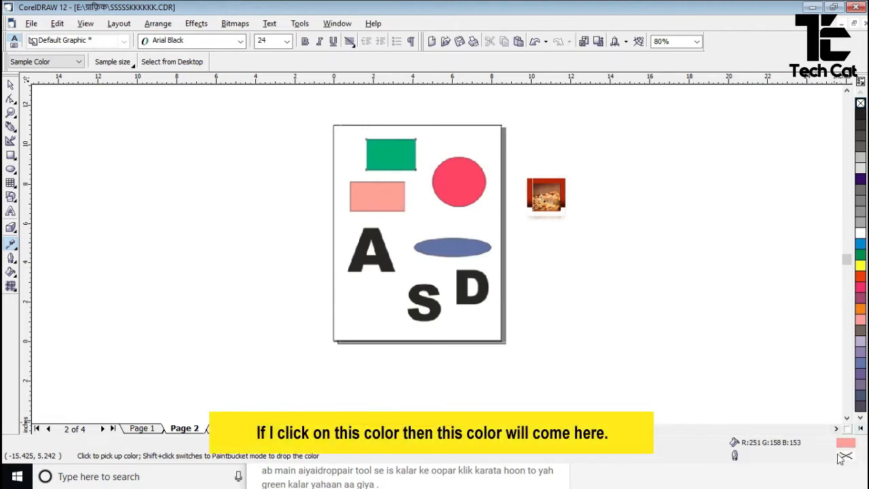
click(402, 152)
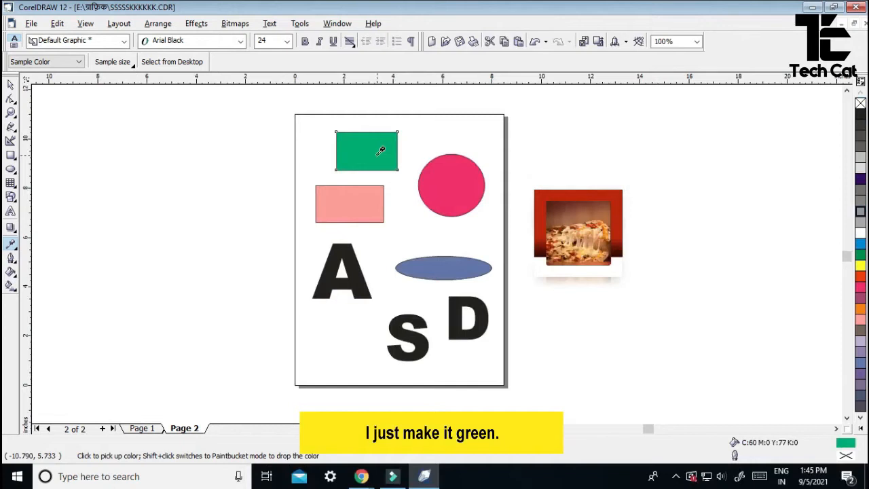
- Fill the lower rectangle, circle, ellipse and letters A, S, D green, then undo the last fill
shift+click(355, 208)
shift+click(447, 188)
shift+click(452, 265)
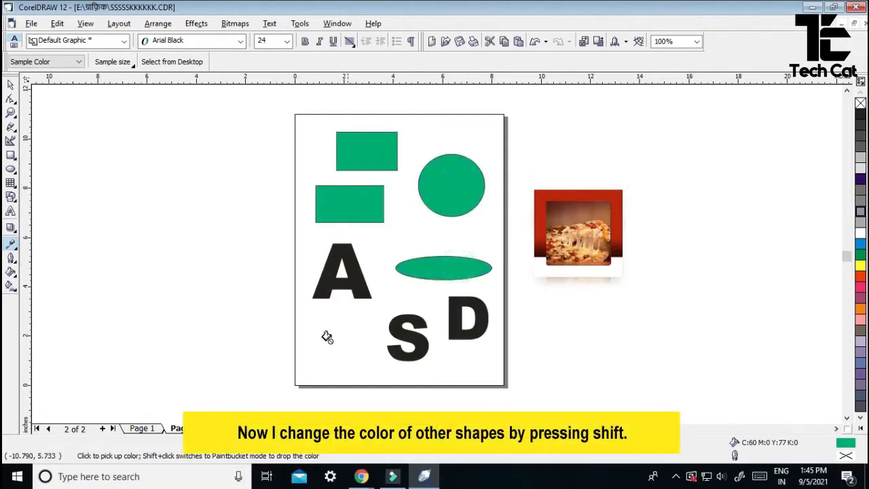
shift+click(355, 278)
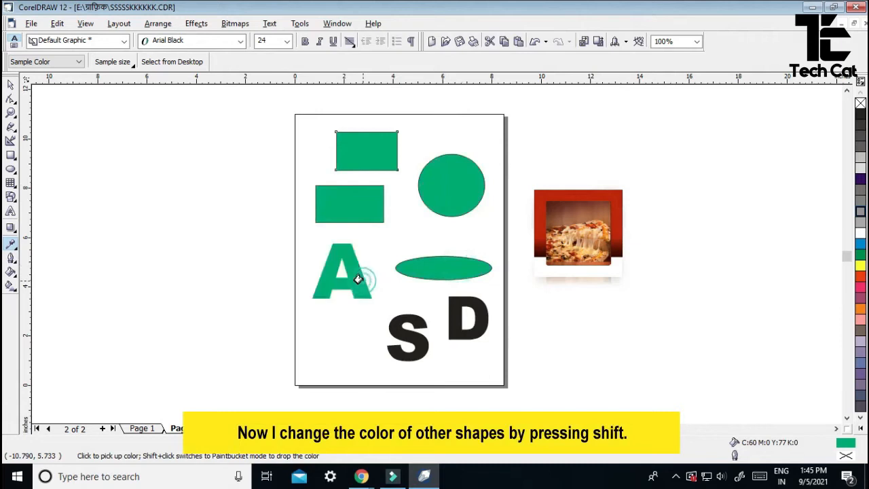
shift+click(407, 339)
shift+click(486, 323)
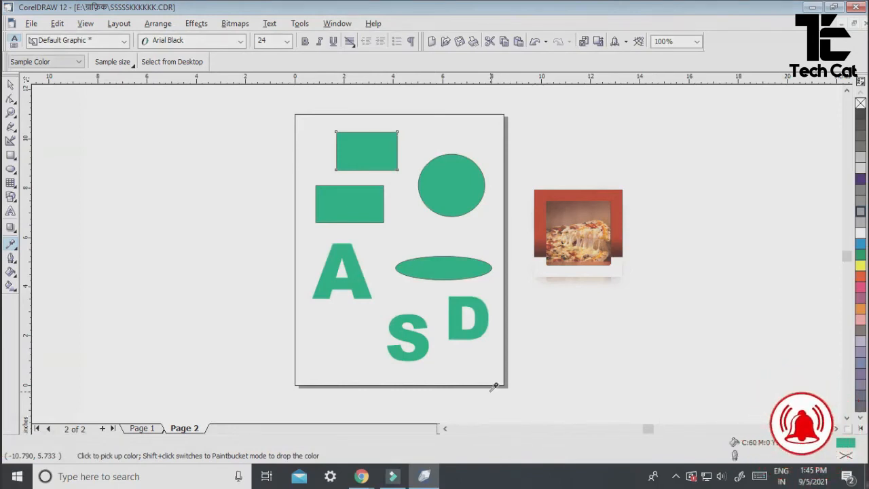
key(ctrl+z)
- Undo the remaining green fills and select the circle
key(ctrl+z)
key(ctrl+z)
key(ctrl+z)
key(ctrl+z)
key(ctrl+z)
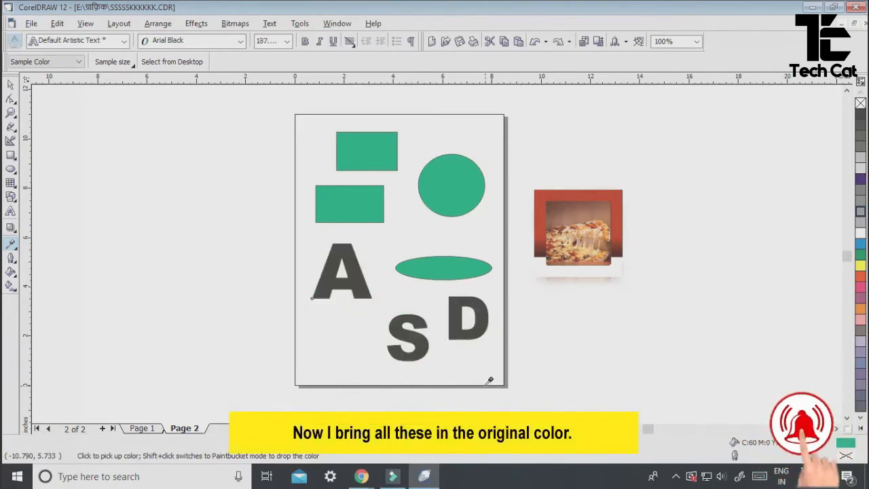
key(ctrl+z)
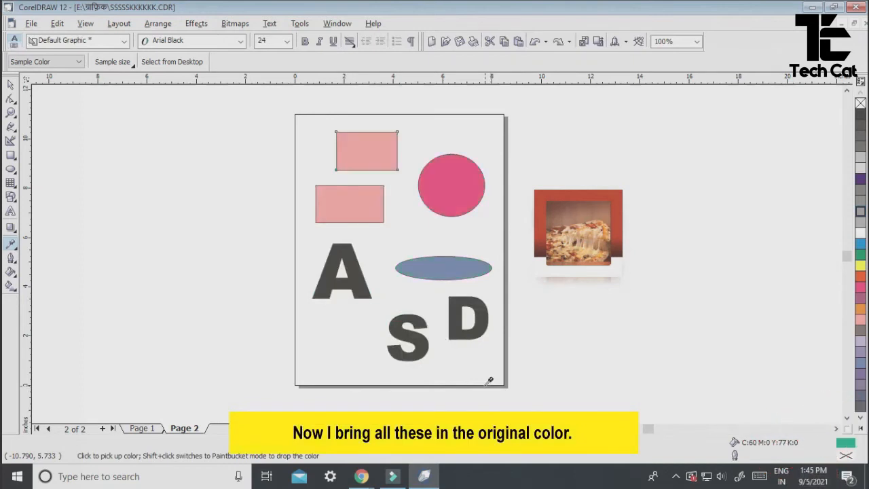
key(space)
click(446, 186)
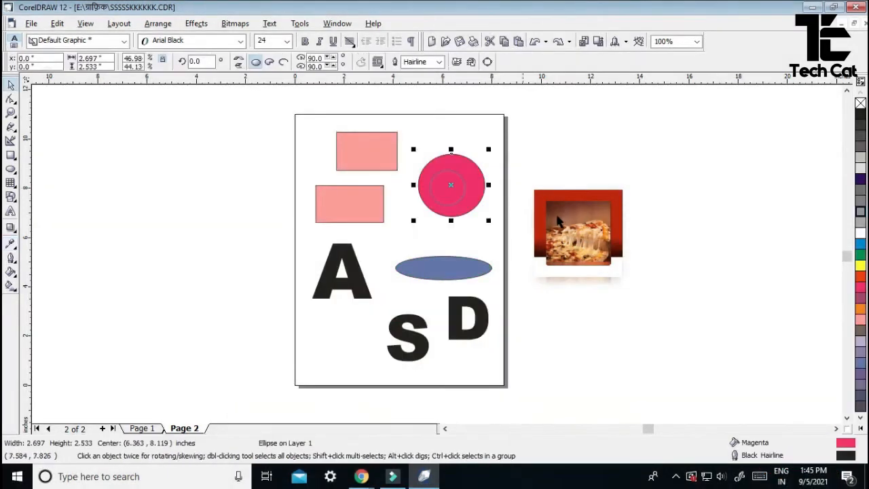
scroll(560, 221, up, 1)
scroll(560, 221, up, 2)
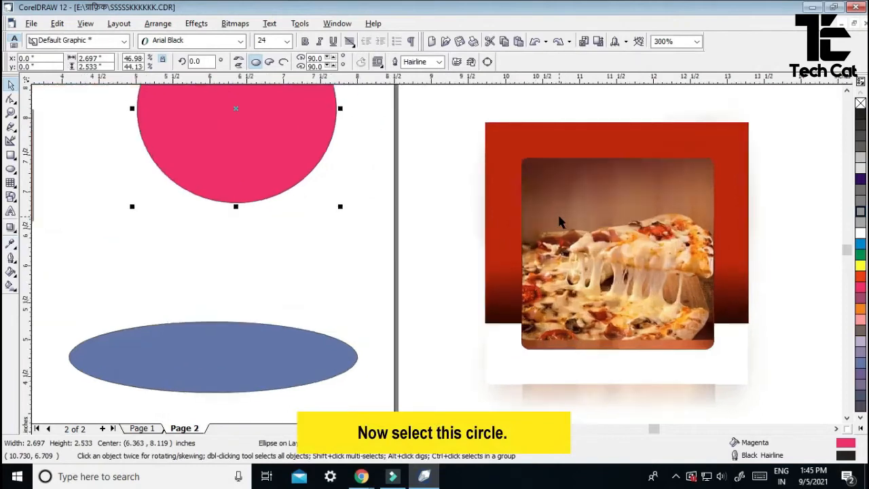
- Fill the circle with an orange tone sampled from the pizza picture
click(10, 243)
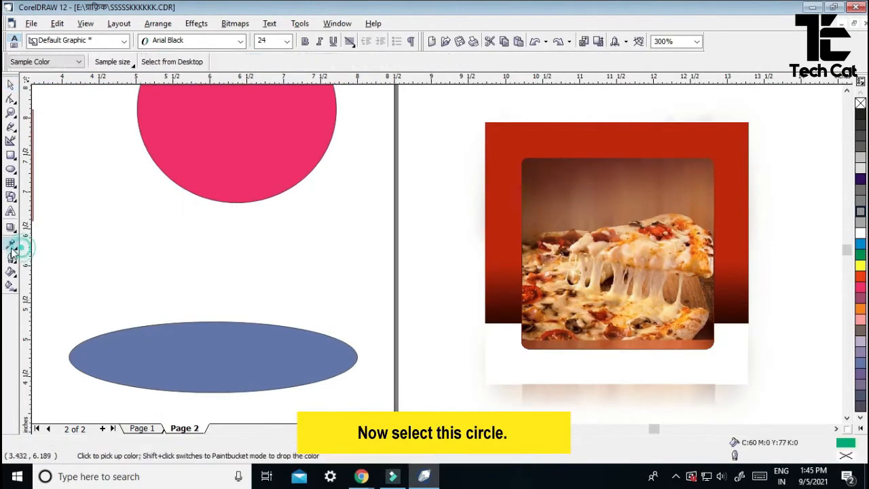
scroll(624, 224, down, 2)
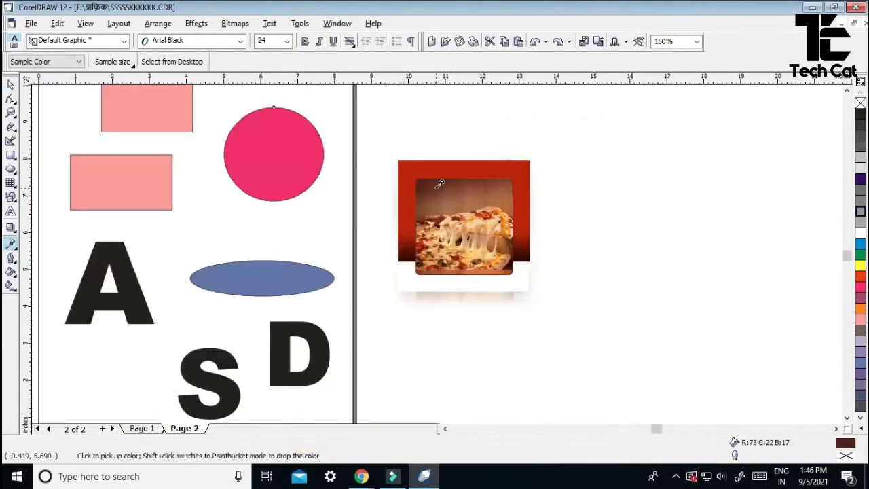
click(427, 177)
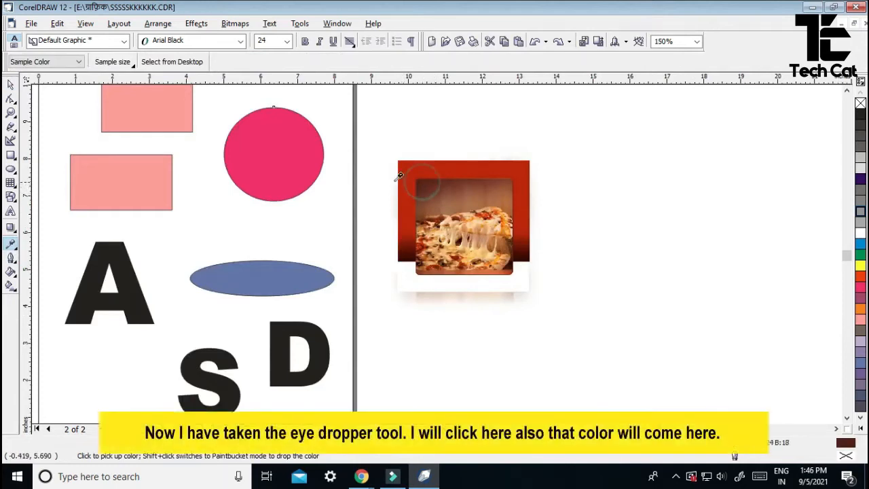
click(271, 161)
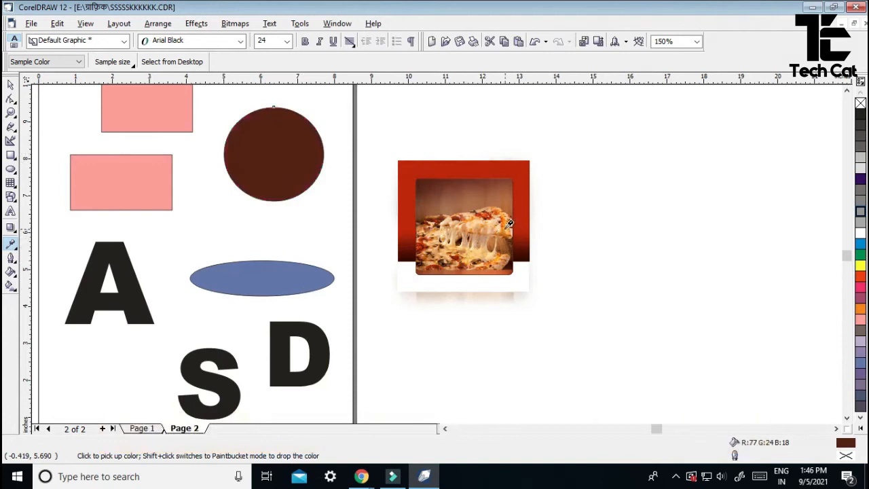
click(484, 232)
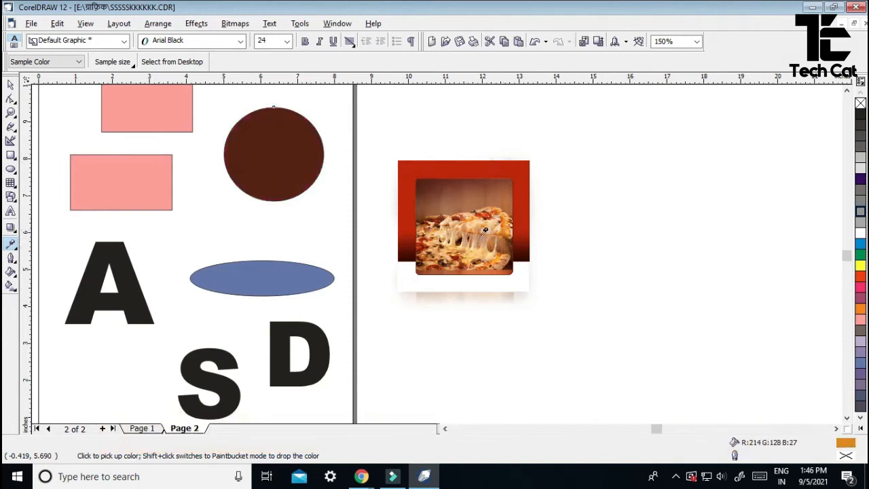
click(266, 164)
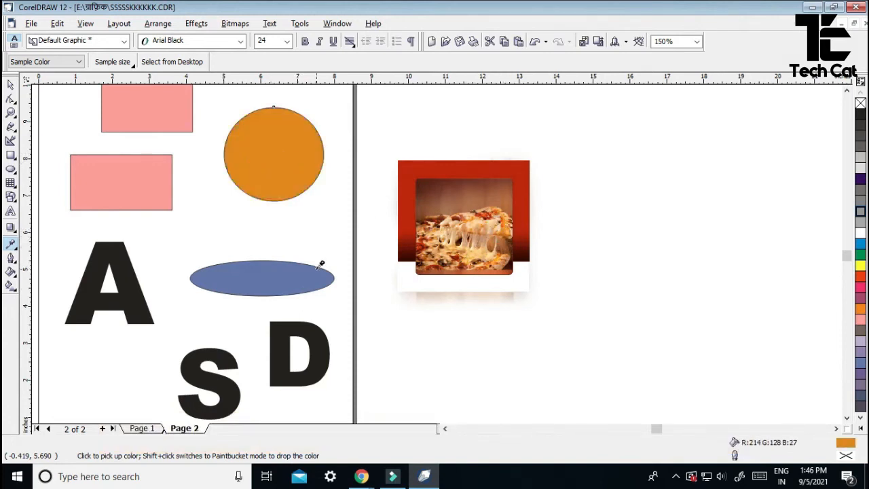
- Fill the ellipse with red, then dark brown sampled from the pizza photo
click(413, 241)
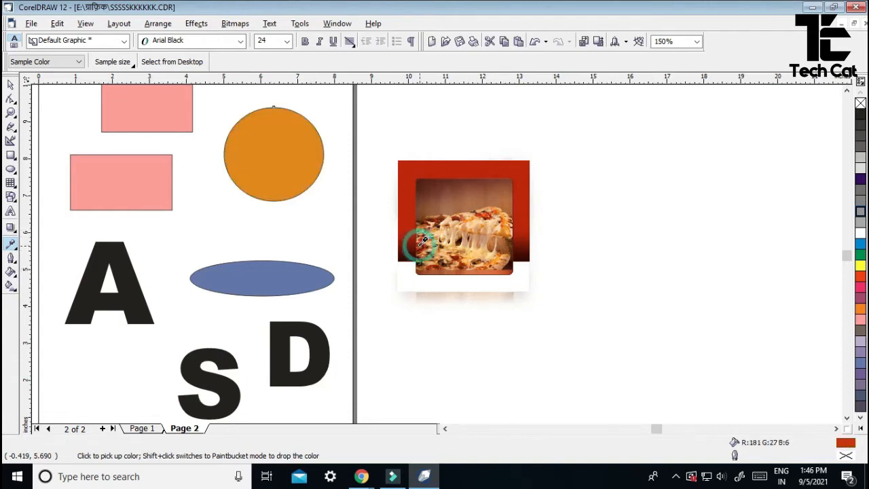
click(262, 285)
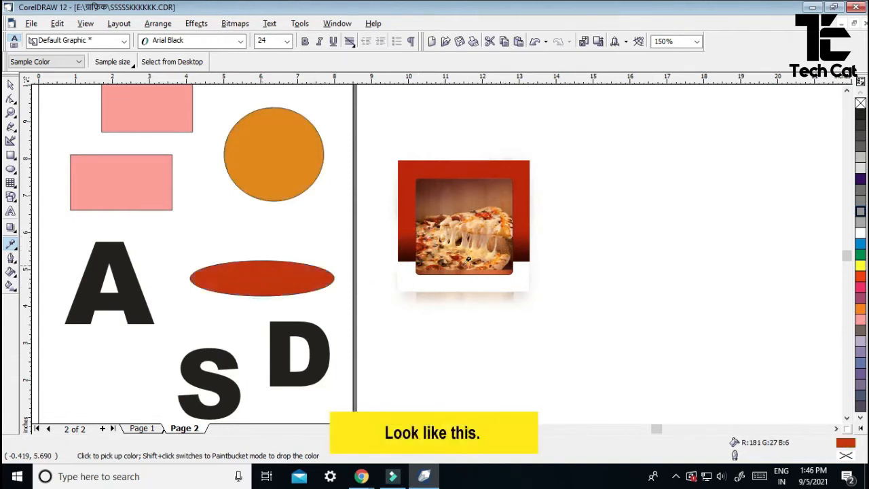
scroll(464, 264, up, 2)
click(412, 351)
click(161, 378)
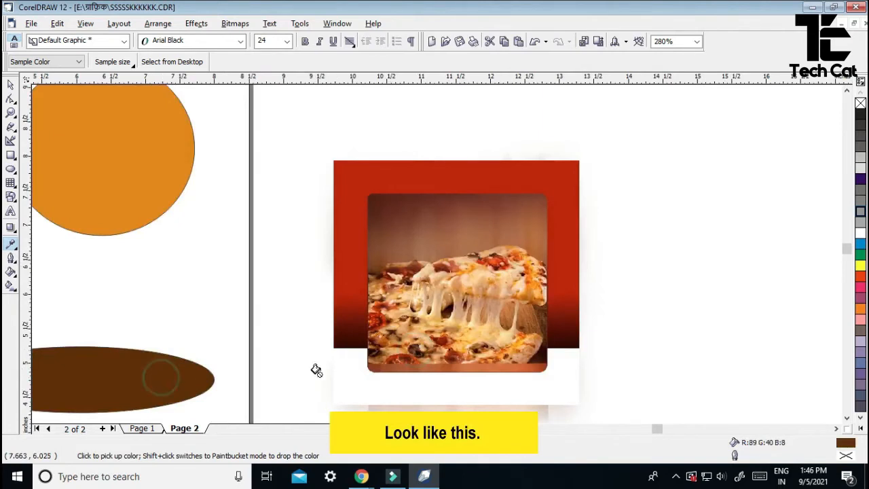
scroll(345, 322, down, 3)
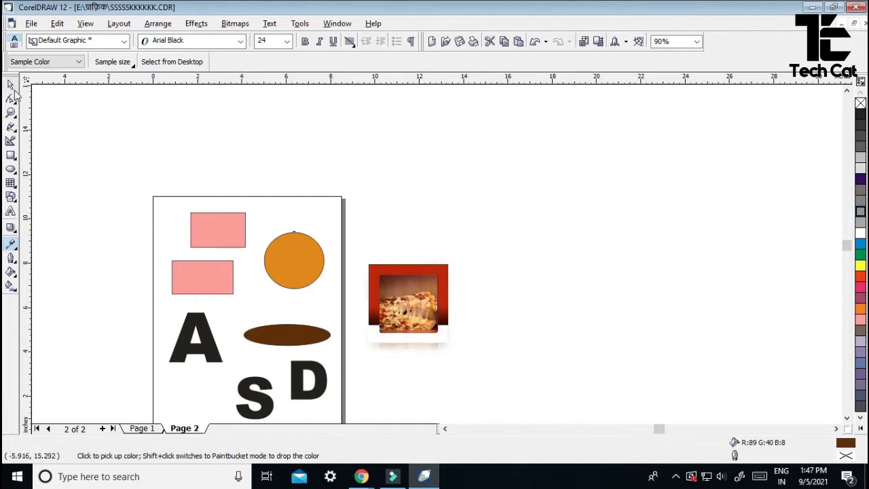
- Fill letters A, D and S with the sampled brown
click(11, 86)
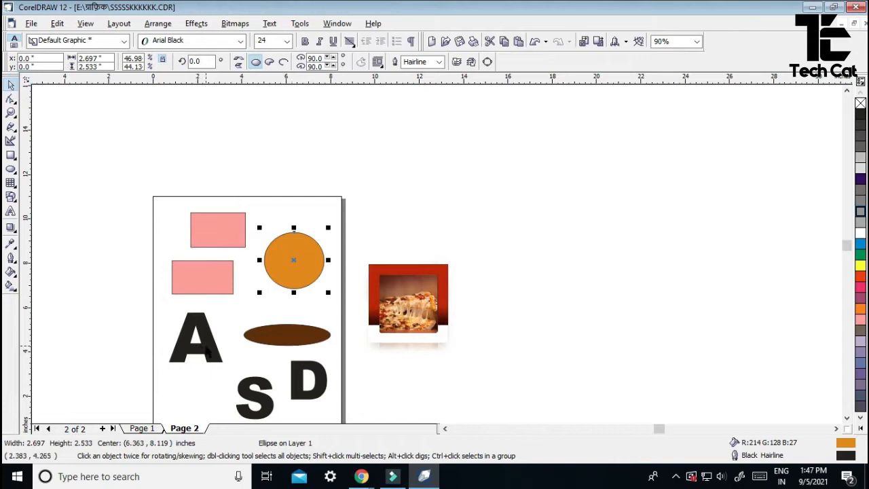
click(10, 243)
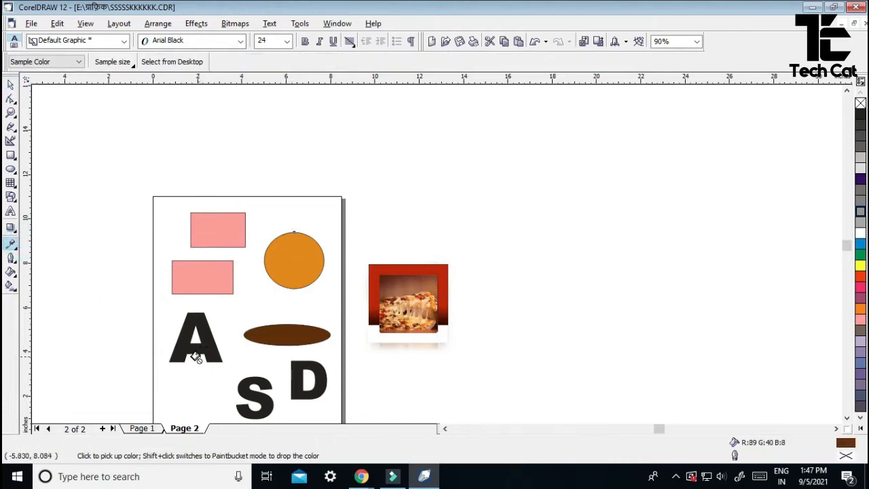
click(212, 346)
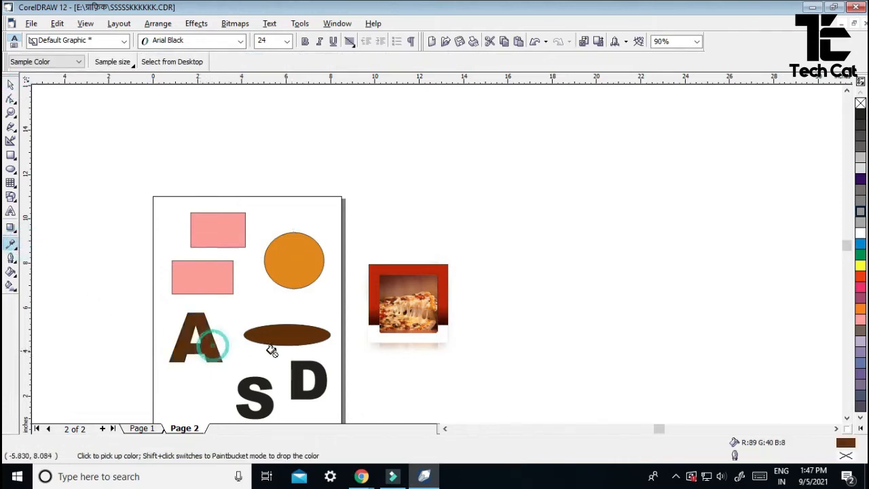
click(299, 387)
click(253, 400)
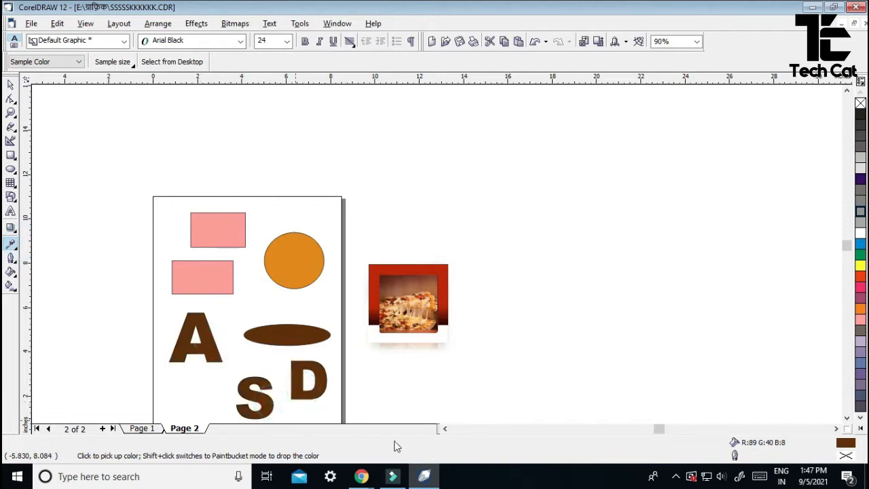
- Undo back to the red ellipse fill and select the top rectangle
key(ctrl+z)
key(ctrl+z)
key(ctrl+z)
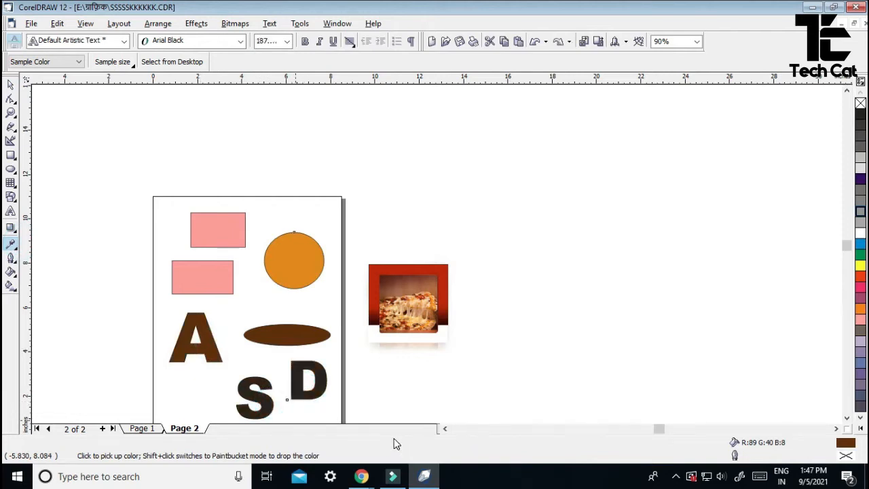
key(ctrl+z)
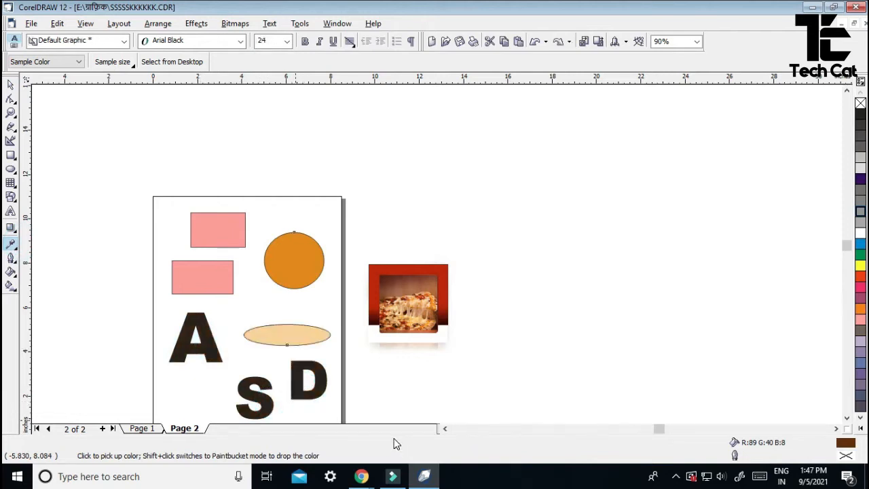
key(ctrl+z)
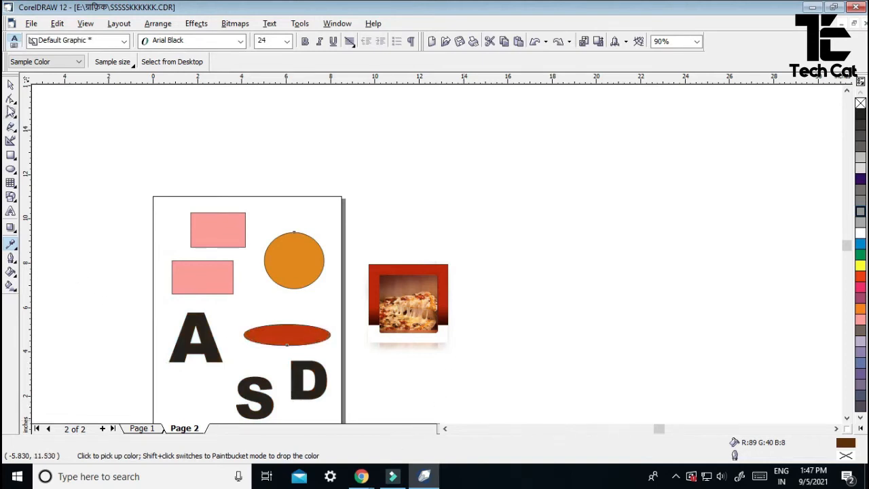
click(11, 84)
click(211, 234)
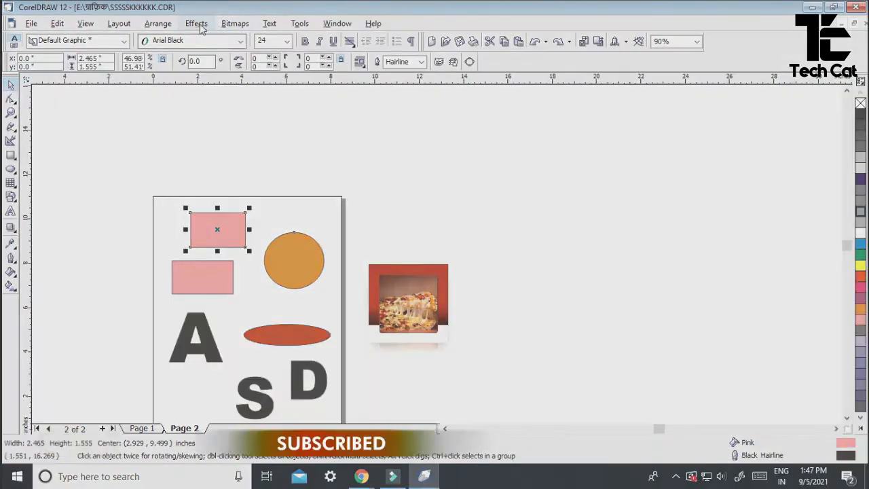
- Add a Flat Bottom Right drop shadow to the top rectangle at opacity 52
click(11, 229)
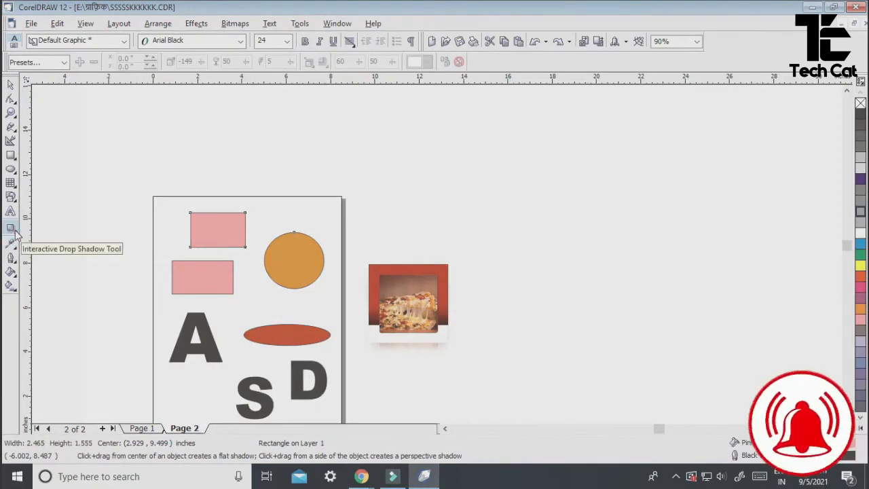
click(64, 62)
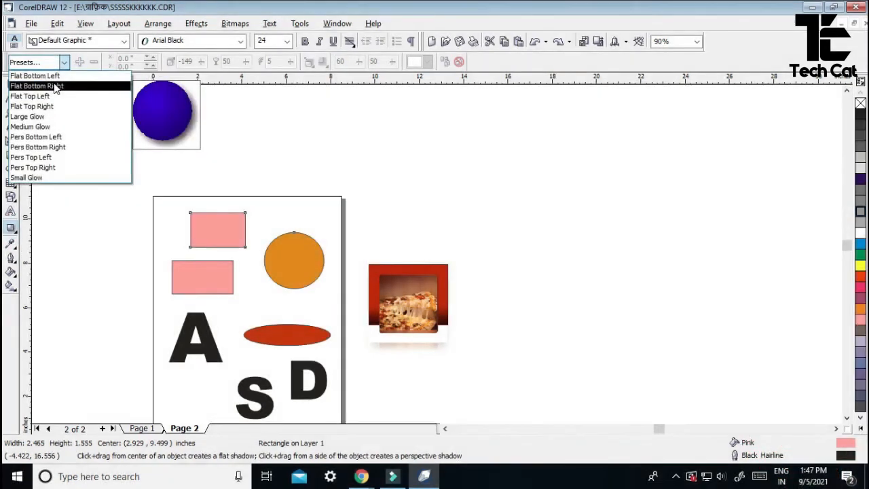
click(56, 88)
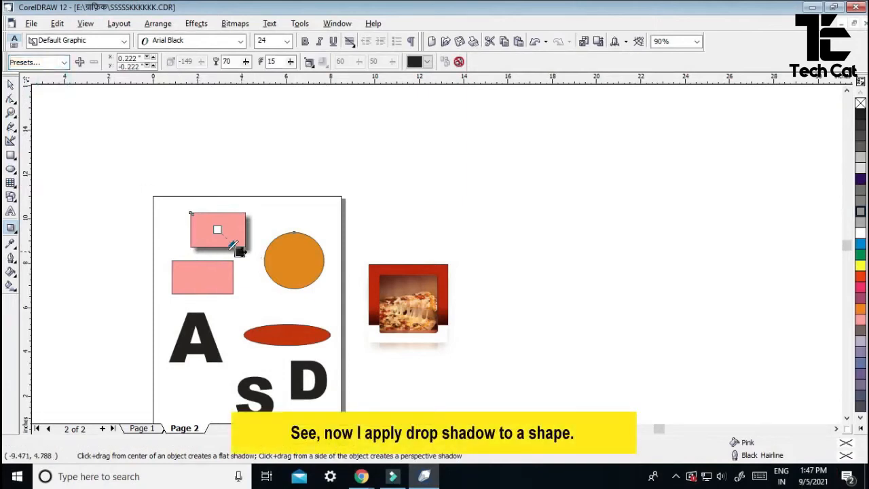
scroll(253, 265, up, 5)
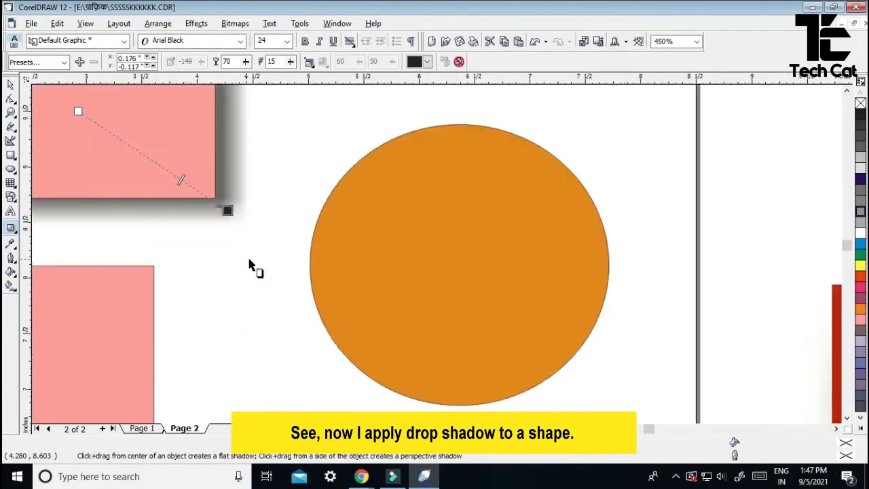
scroll(249, 265, down, 3)
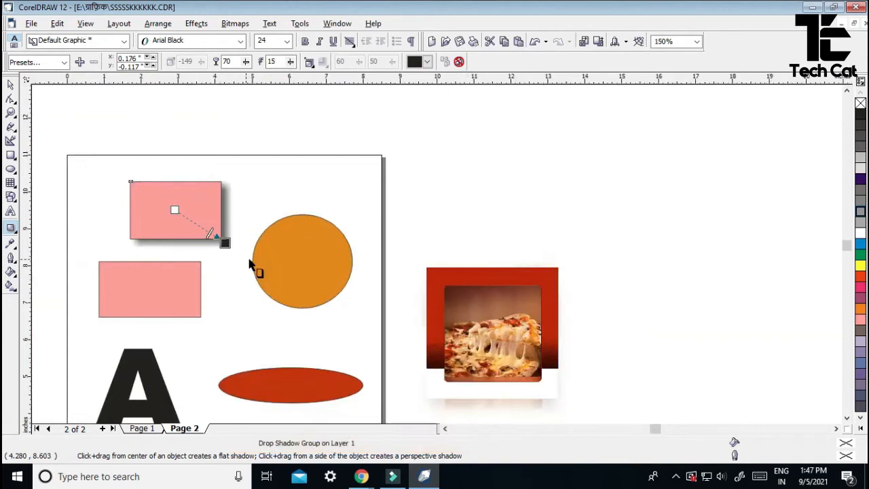
drag(209, 233, 200, 227)
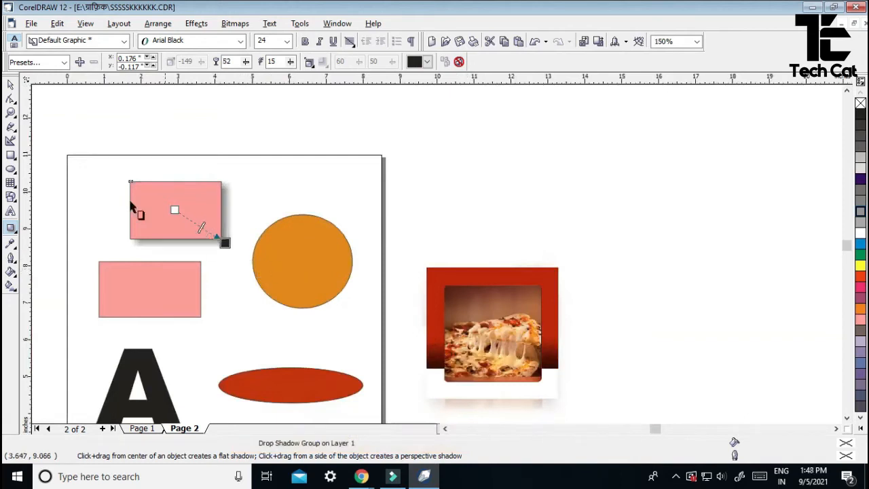
click(10, 84)
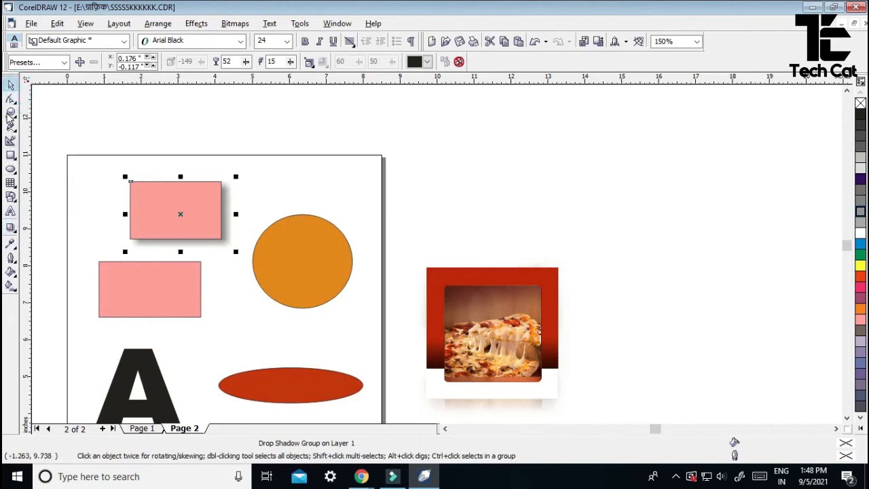
- Zoom in on the rectangles and circle
click(10, 113)
drag(64, 145, 349, 340)
key(space)
click(10, 243)
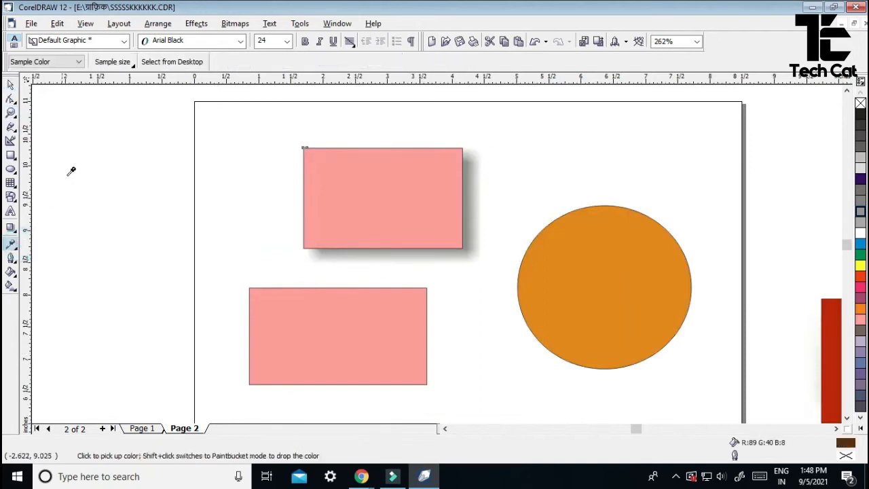
- Set the Eyedropper to Object Attributes, excluding outline, fill and text properties
click(79, 62)
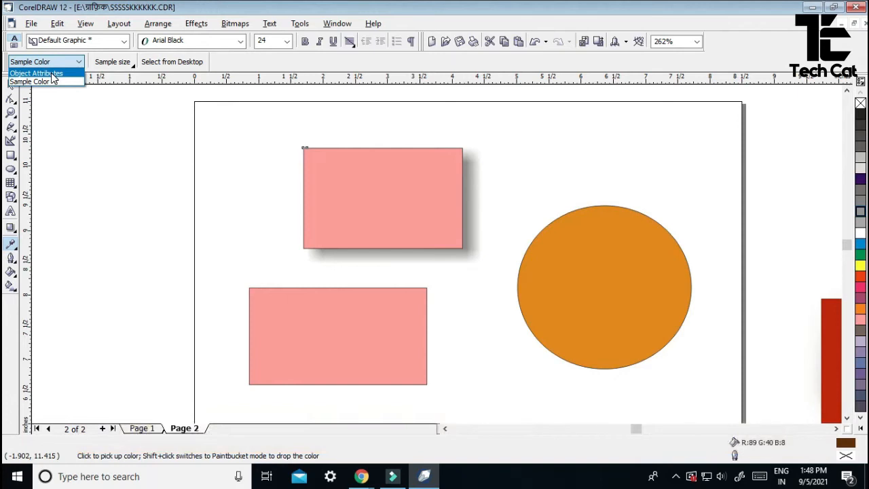
click(52, 73)
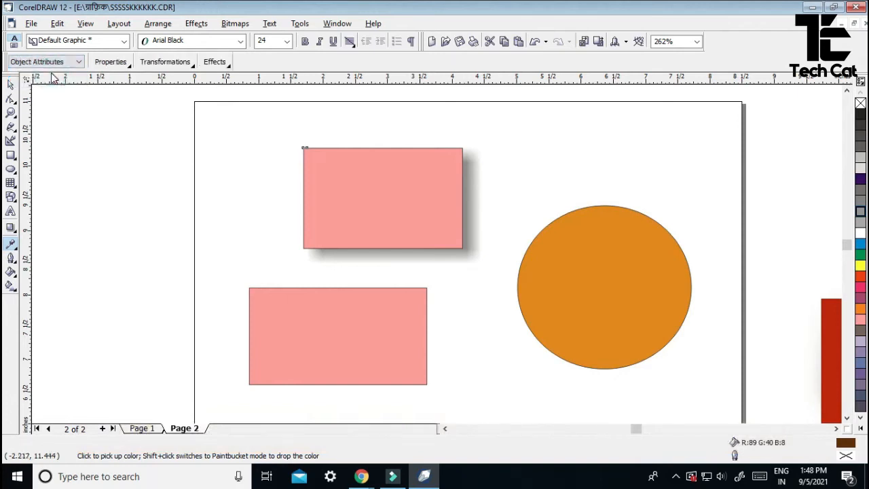
click(123, 63)
click(100, 103)
click(101, 119)
click(101, 135)
click(128, 152)
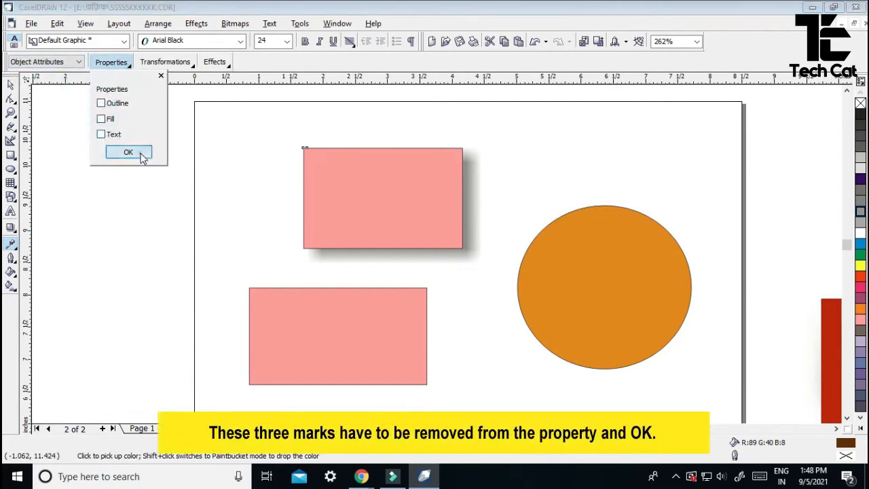
- Copy no transformations and only the Drop Shadow effect
click(193, 64)
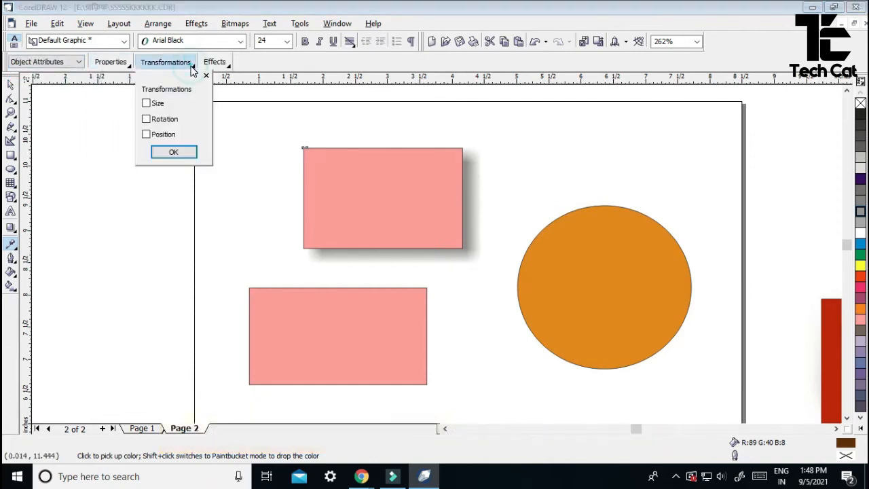
click(178, 153)
click(229, 61)
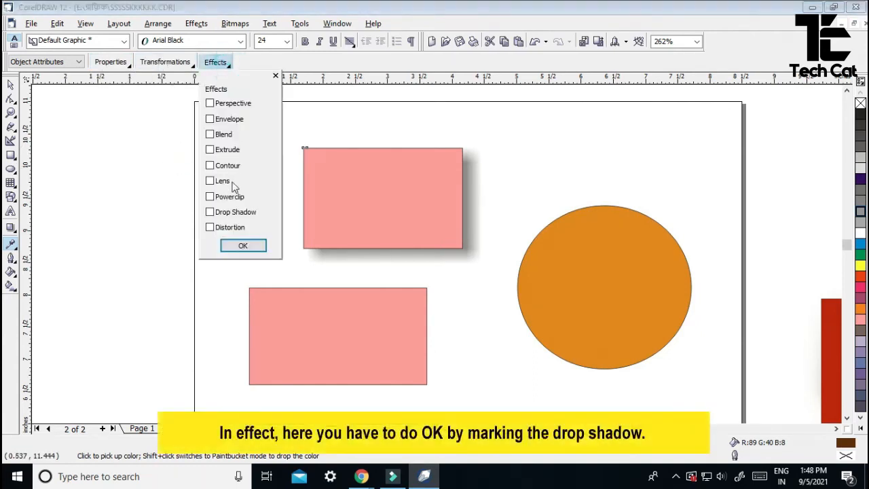
click(232, 213)
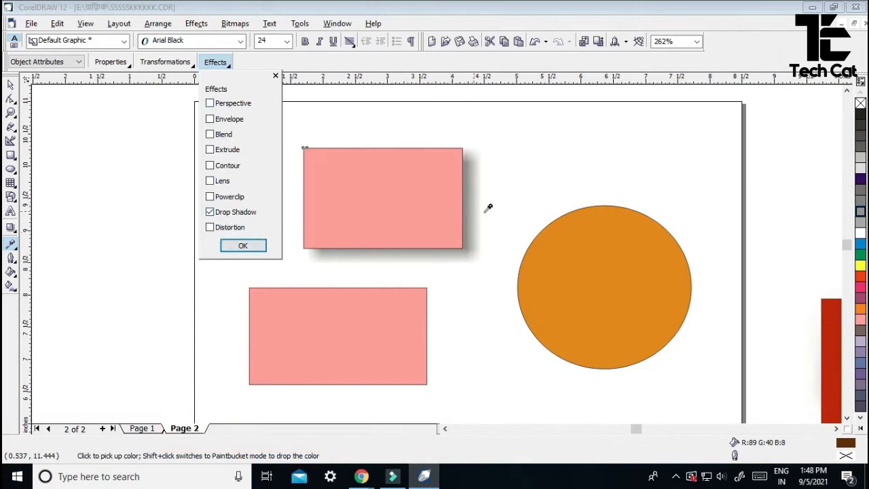
click(244, 246)
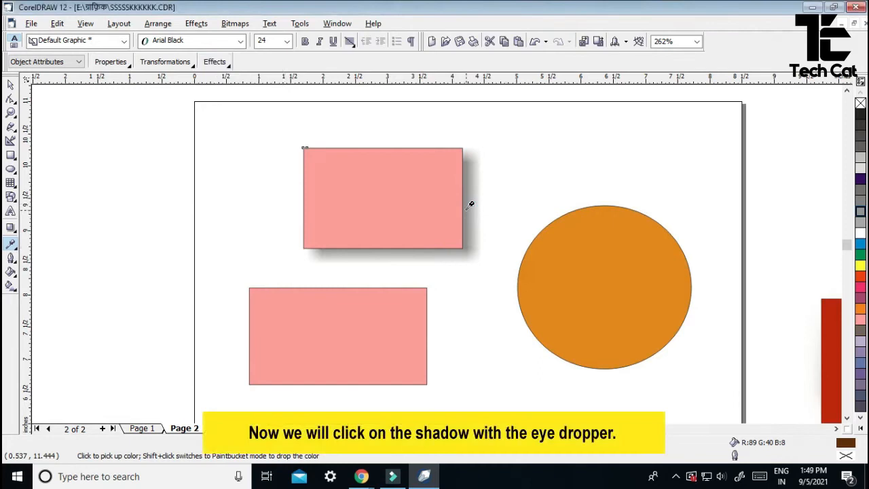
- Copy the rectangle's drop shadow onto the circle, lower rectangle, ellipse and letters A, S, D
click(467, 207)
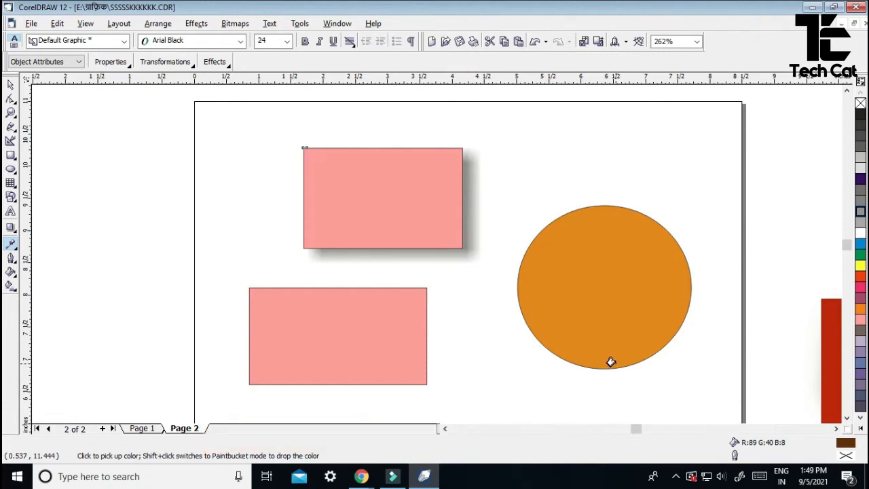
click(611, 361)
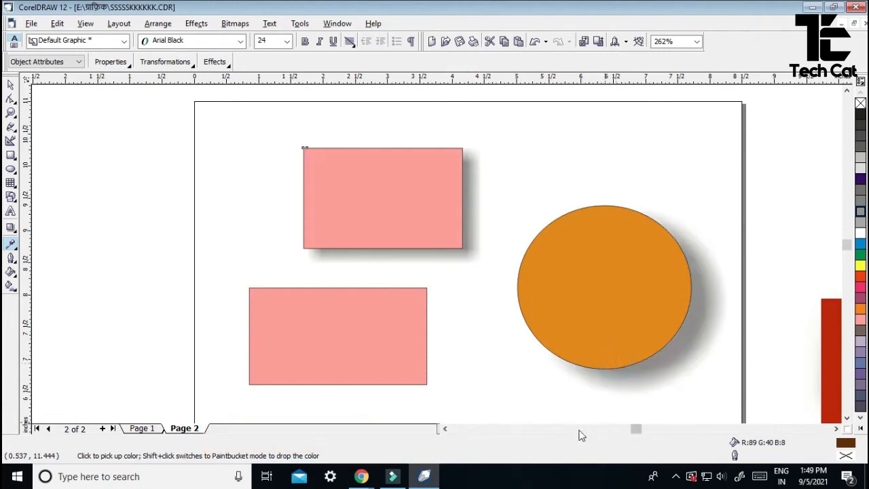
shift+click(387, 360)
scroll(509, 312, down, 2)
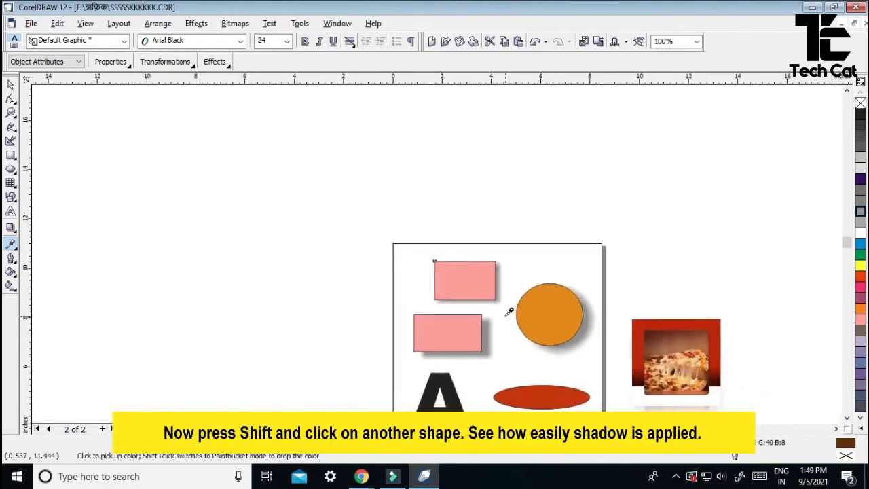
shift+click(518, 396)
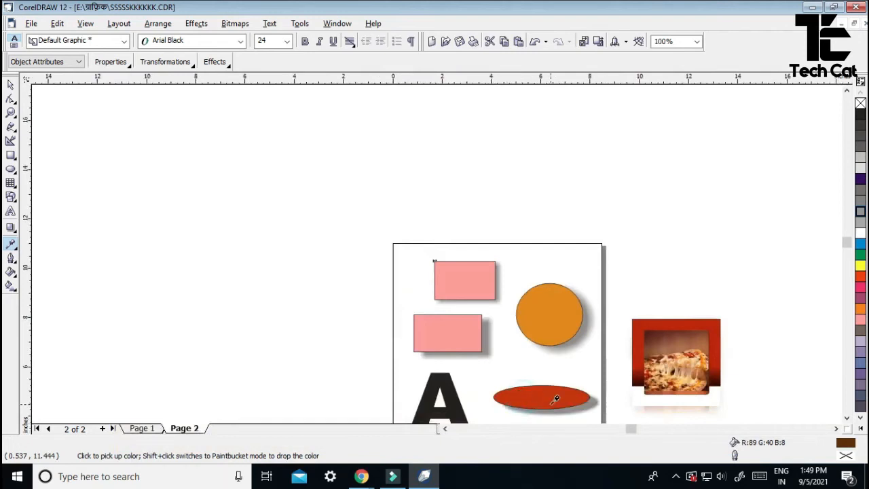
click(846, 252)
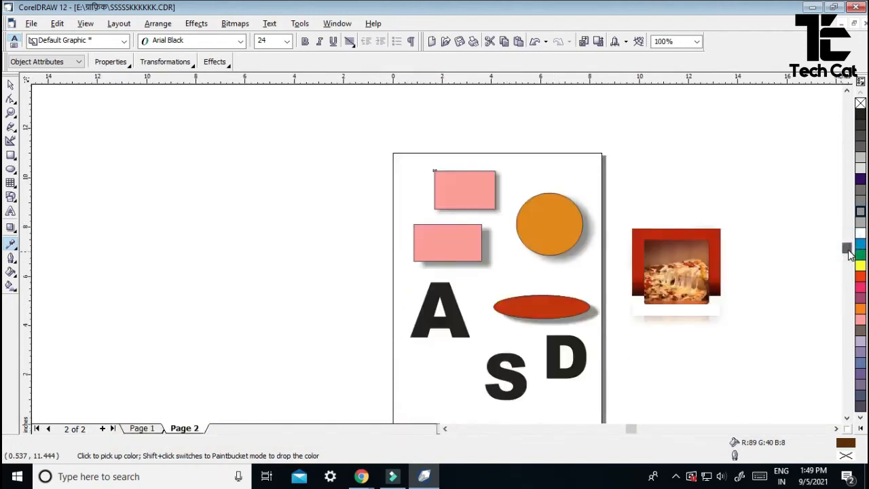
shift+click(453, 332)
shift+click(501, 372)
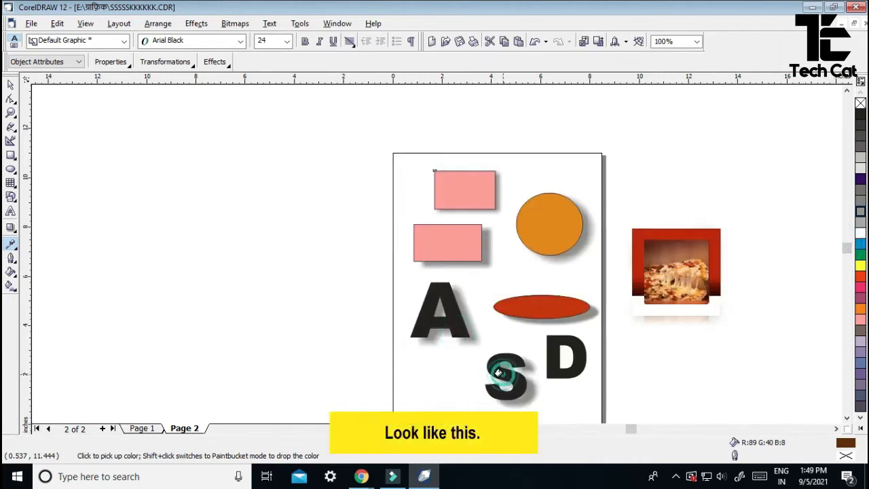
shift+click(563, 358)
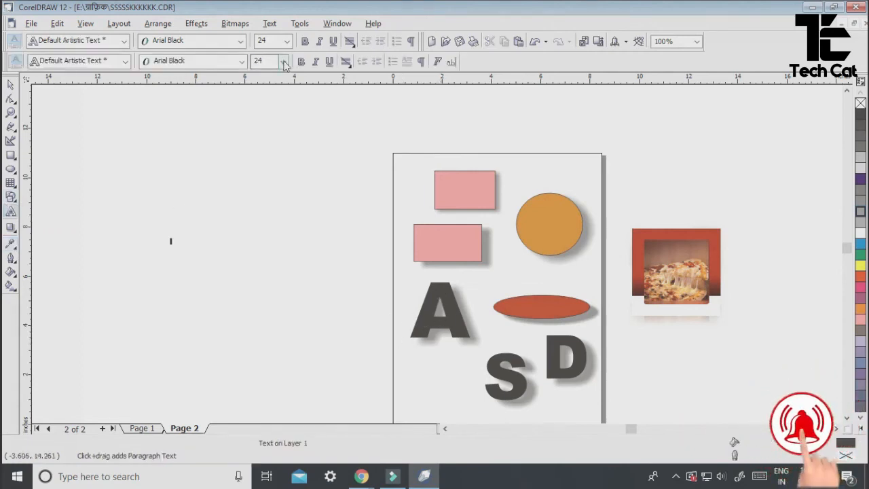
- Open the font size choices for the Arial Black artistic text
click(284, 62)
- Type a 72-pt Arial Black S, enlarge it to about 415 pt, move it up-left, and add perspective
click(258, 228)
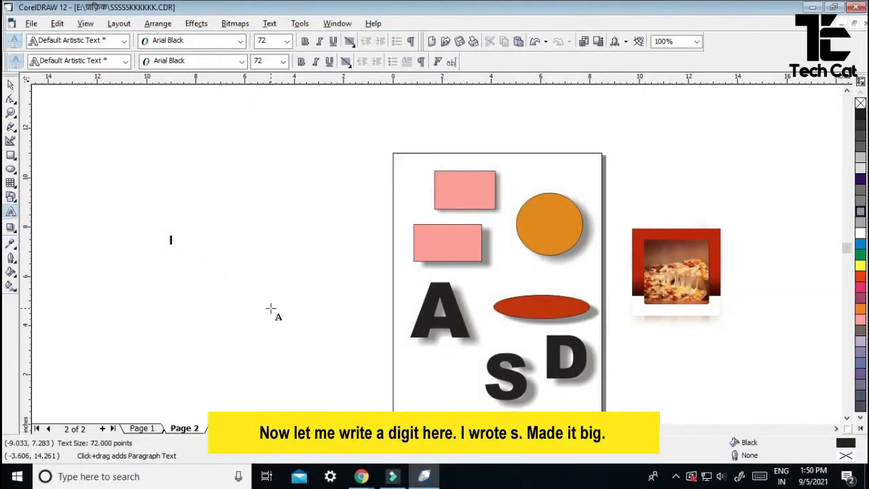
text(s)
drag(194, 248, 330, 335)
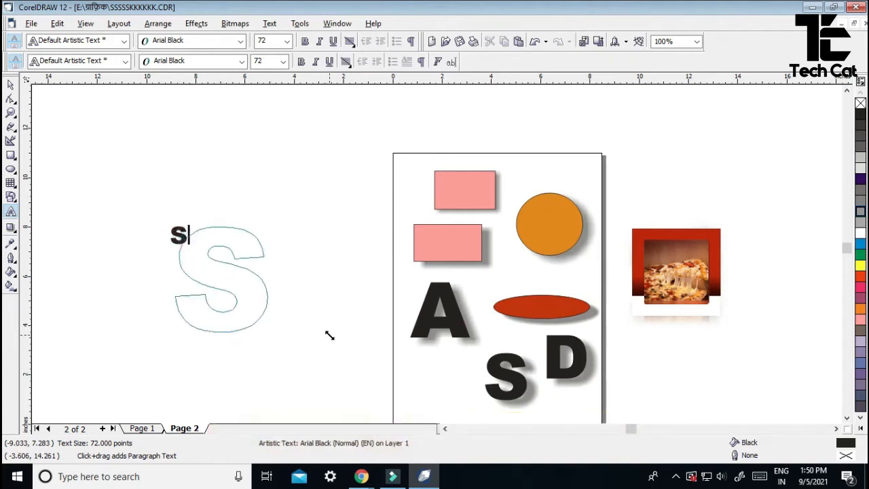
click(11, 84)
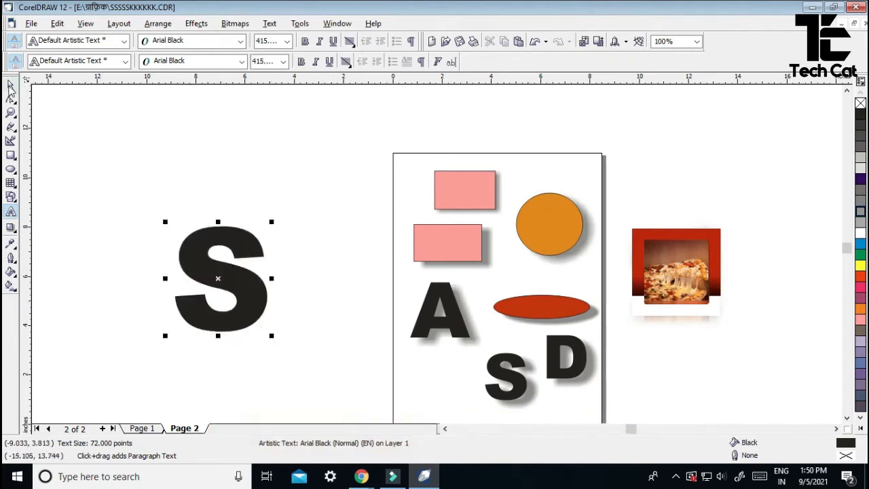
drag(242, 291, 219, 251)
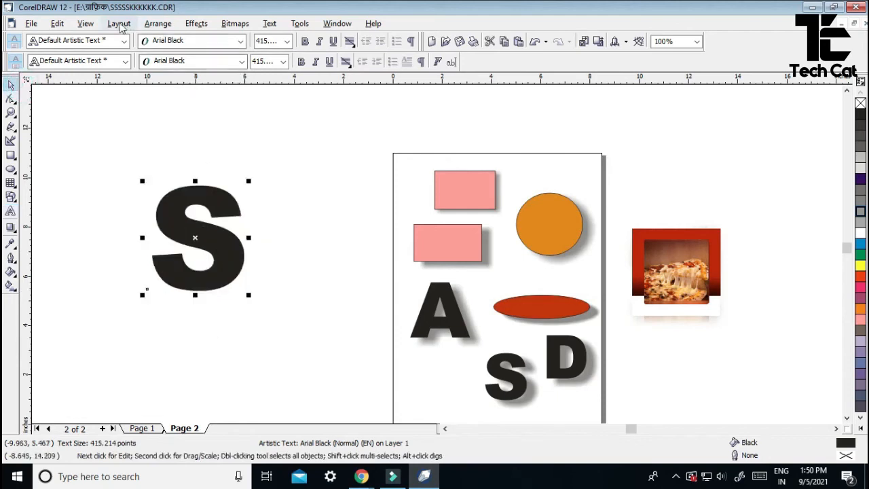
click(198, 25)
click(234, 153)
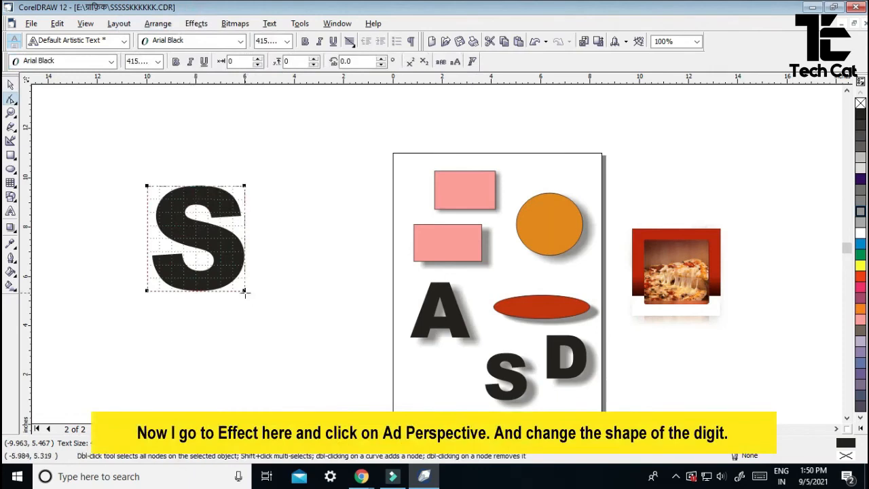
- Slant the big S by raising its right-side perspective corners, then select the D
drag(244, 292, 244, 270)
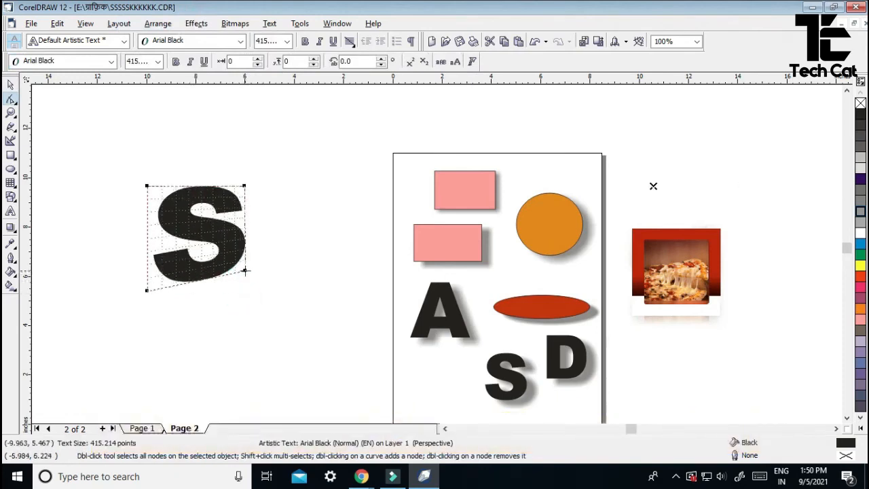
drag(244, 186, 246, 157)
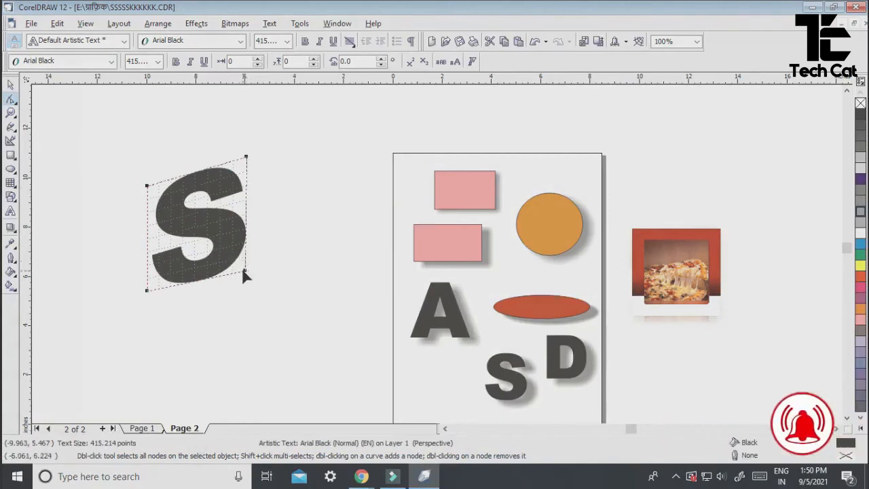
drag(245, 270, 244, 256)
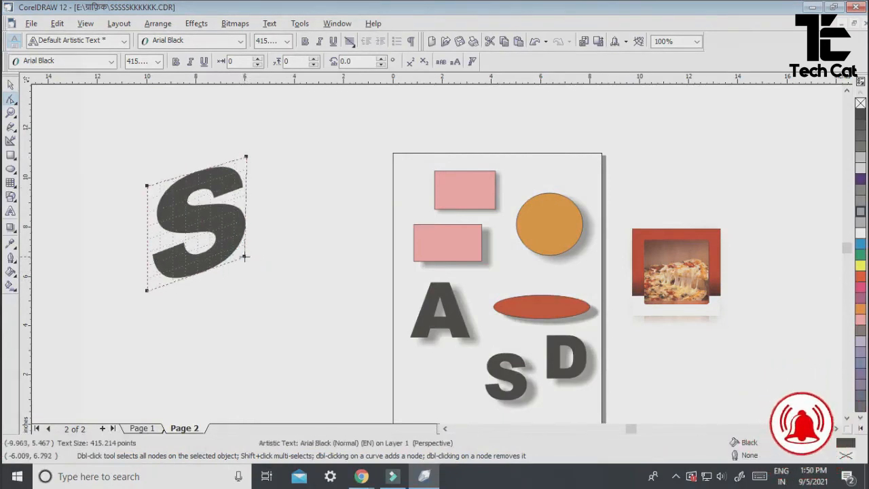
key(space)
click(554, 356)
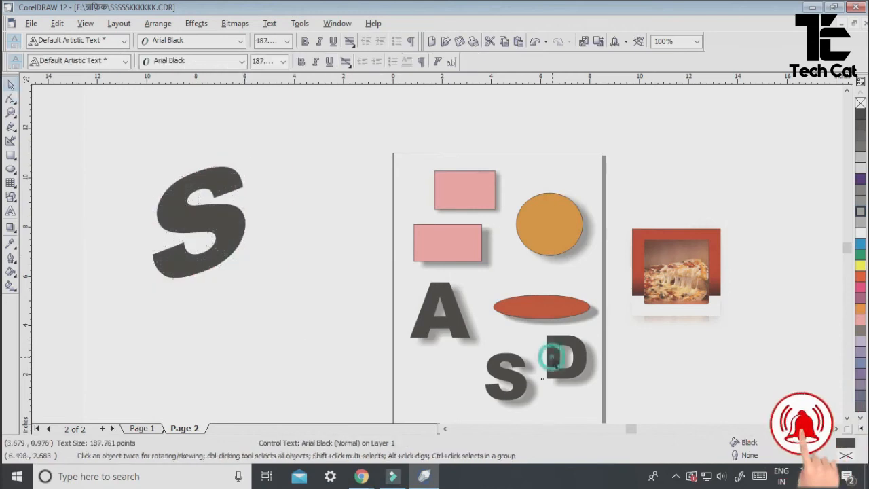
click(557, 360)
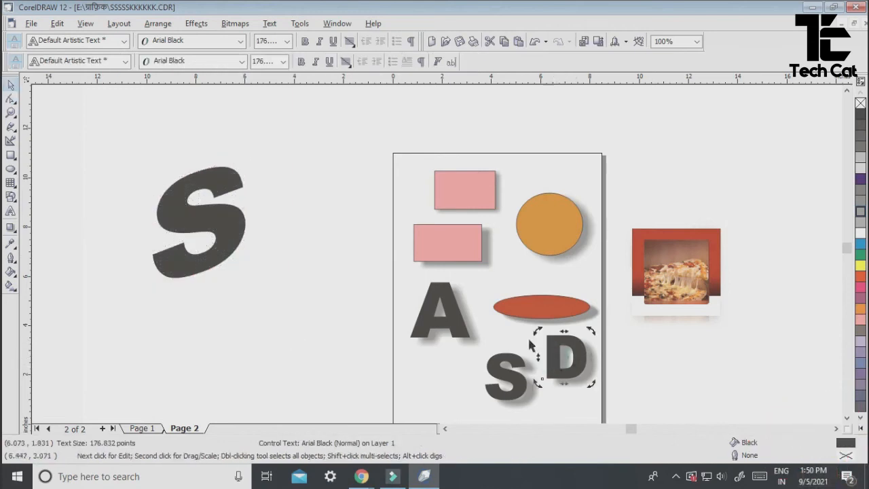
- Move the shadowed D off the page beside the big S and enlarge it to about 314 pt
click(509, 330)
click(559, 355)
drag(564, 355, 318, 264)
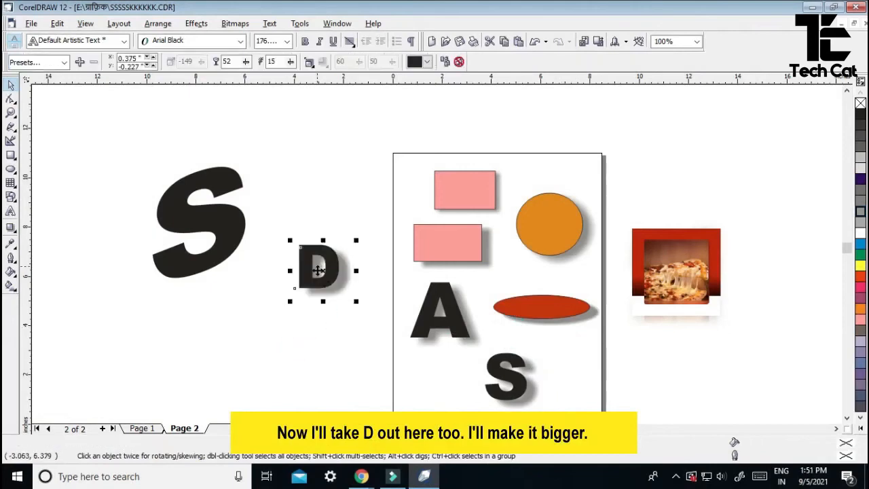
drag(358, 302, 400, 379)
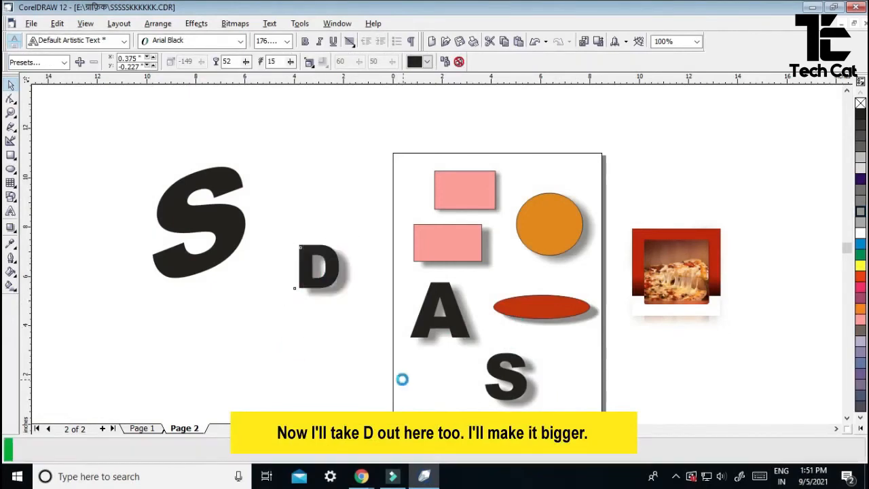
drag(338, 289, 304, 296)
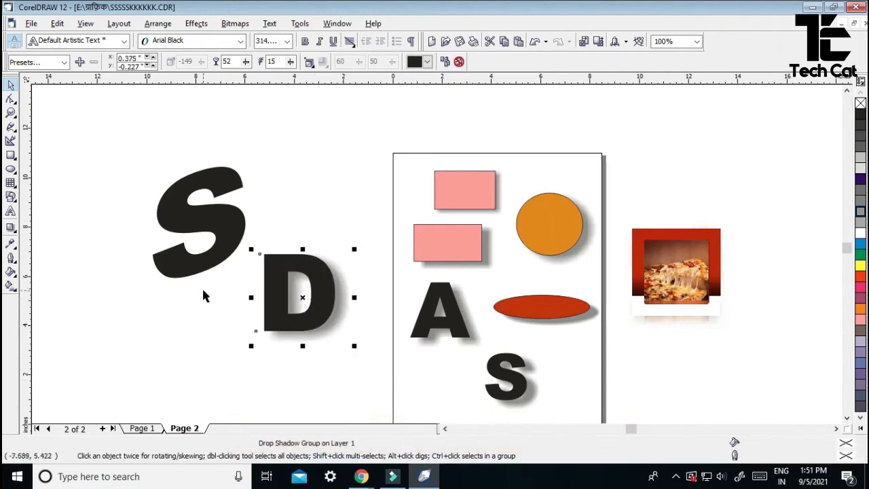
click(10, 244)
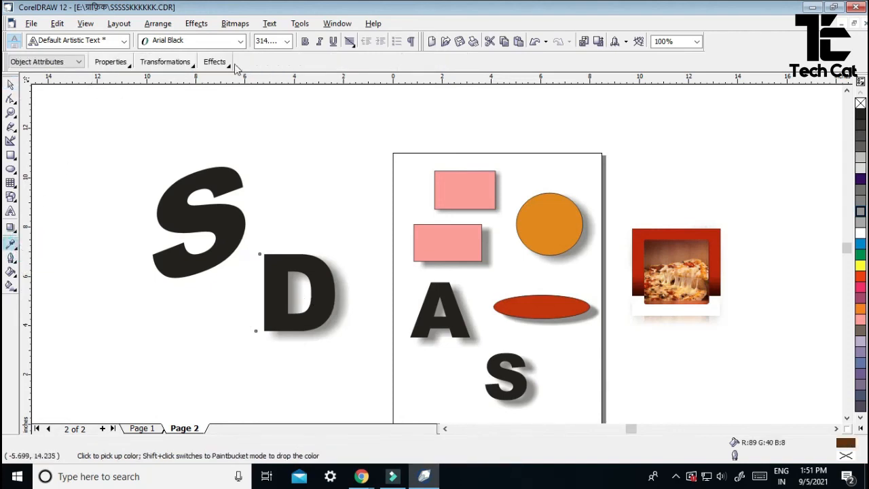
- Set the Eyedropper's effects to copy Perspective only, with Drop Shadow unchecked
click(214, 62)
click(209, 213)
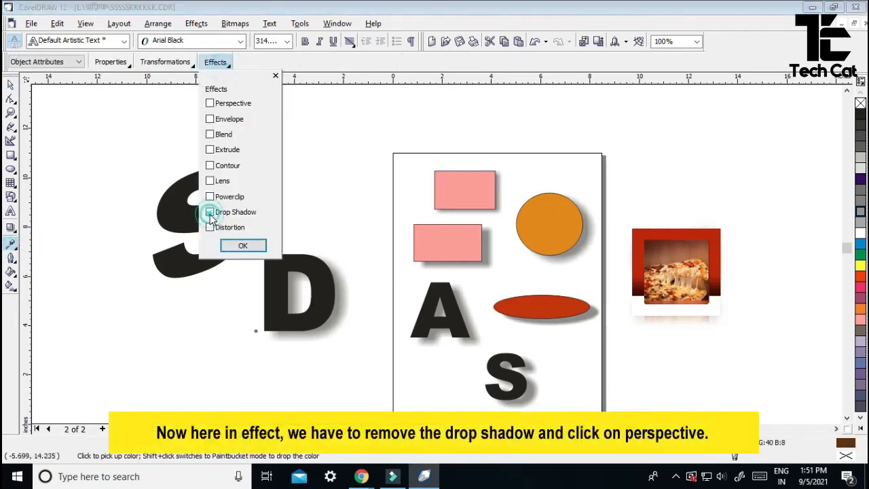
click(229, 102)
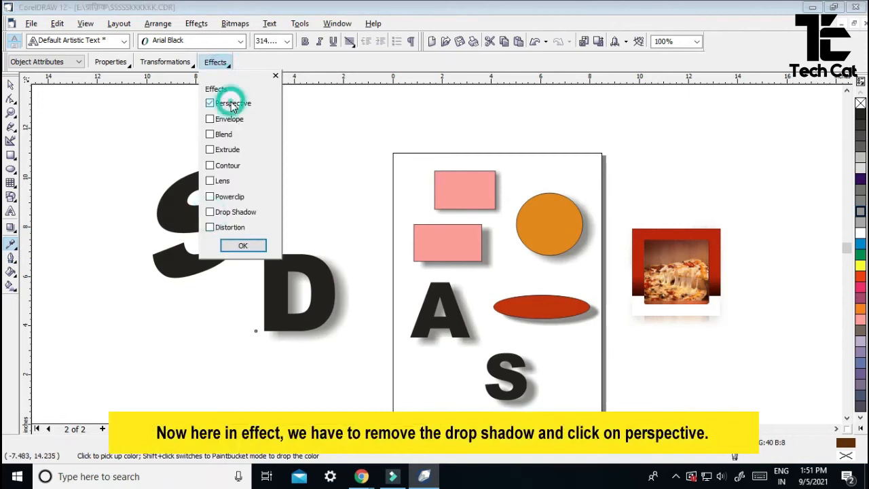
click(242, 246)
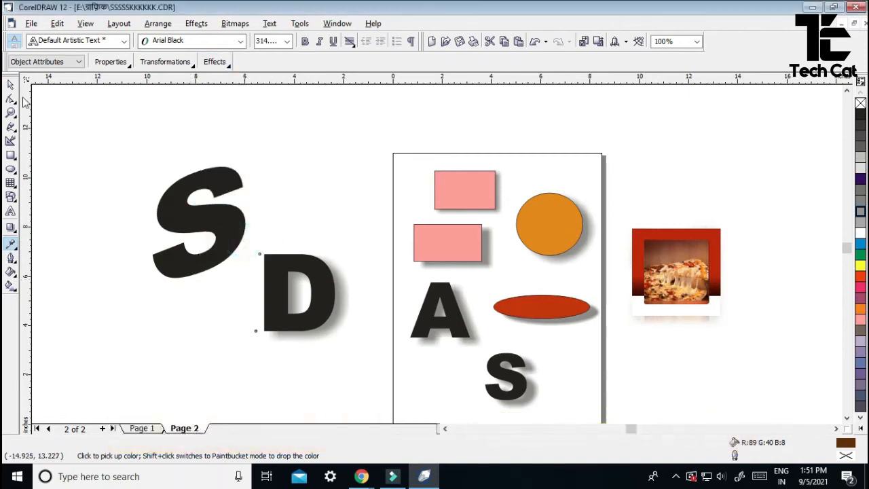
- Copy the big S's perspective onto the D, then start new text above the S
click(276, 277)
click(225, 217)
shift+click(274, 286)
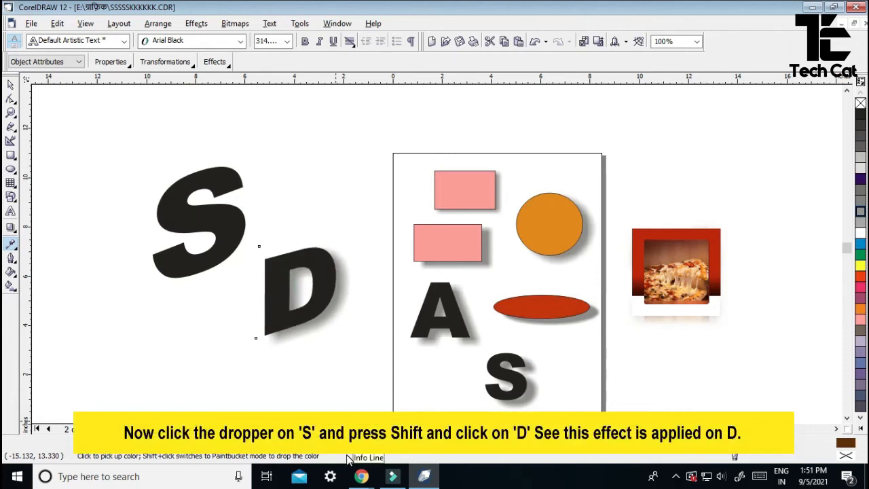
key(F8)
click(419, 232)
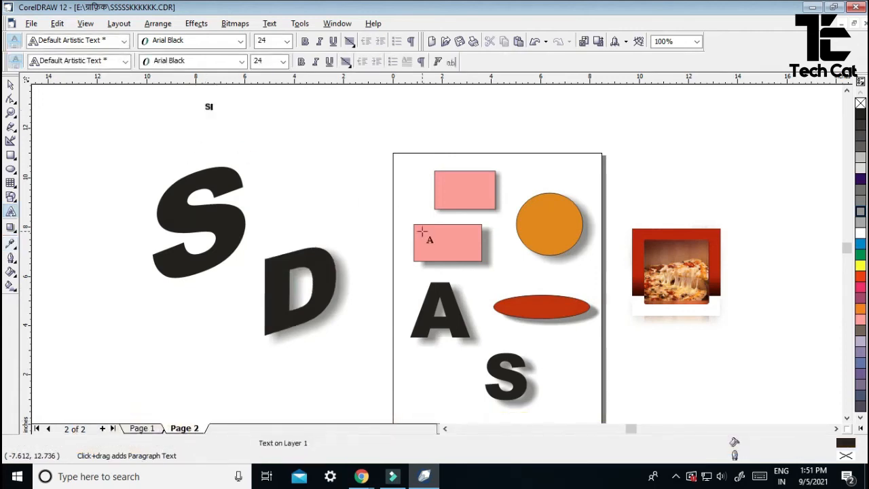
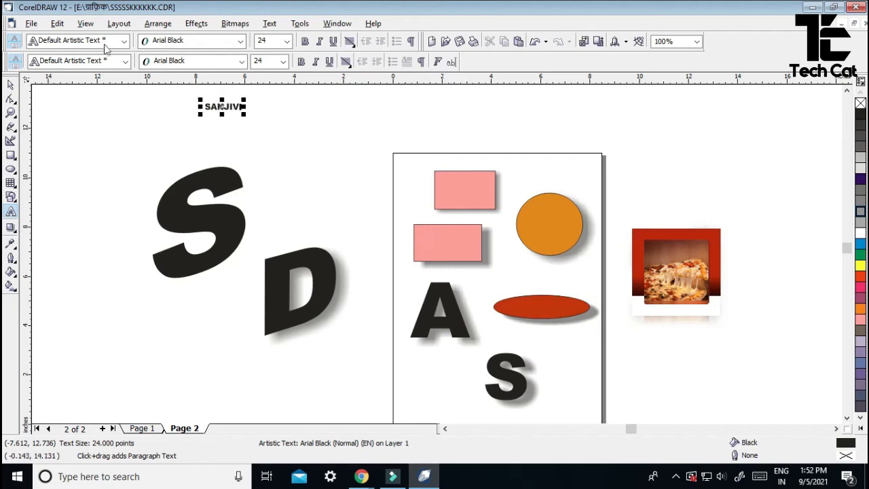
- Type the first name, enlarge it from 24 to about 129 pt, and place it above the S
click(10, 85)
drag(243, 116, 384, 208)
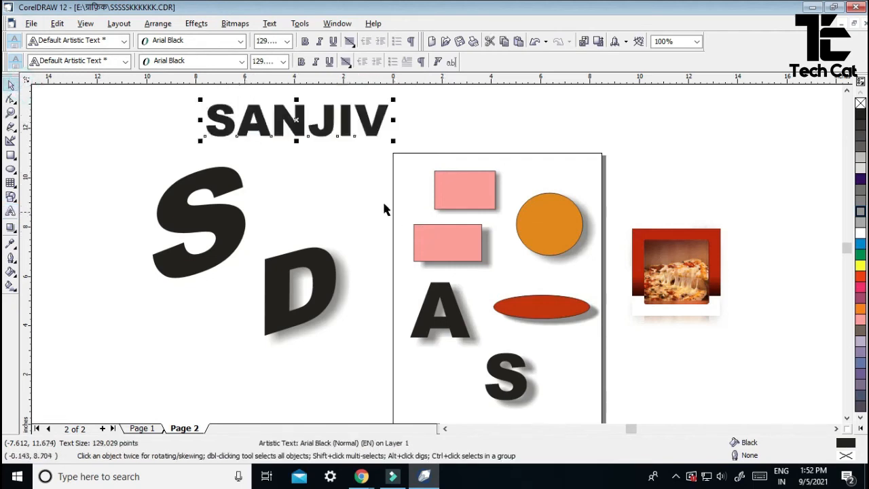
drag(298, 121, 297, 139)
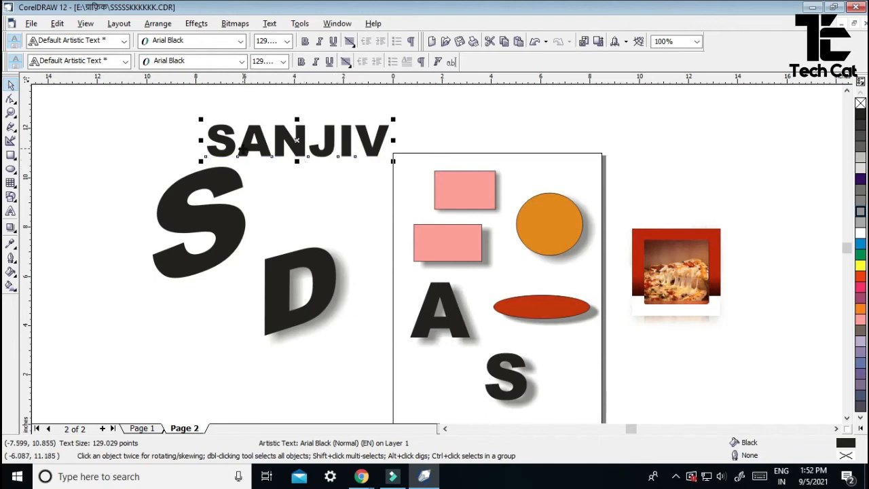
drag(297, 141, 292, 122)
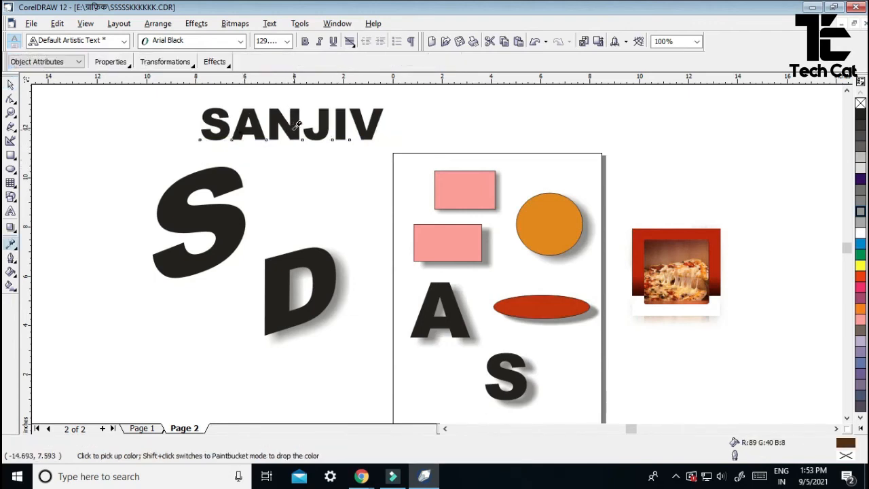
- Give the first name a perspective slant by lowering its bottom-left corner, then move it lower left
click(196, 23)
click(229, 154)
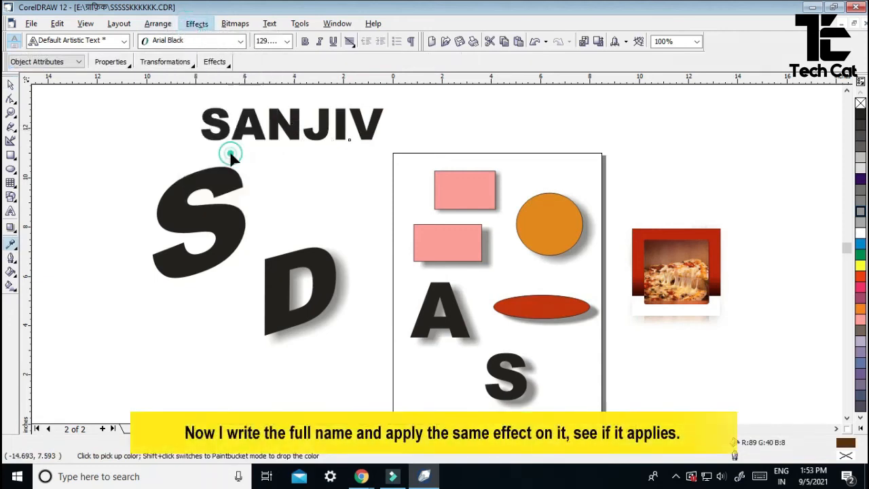
key(F10)
drag(200, 143, 195, 166)
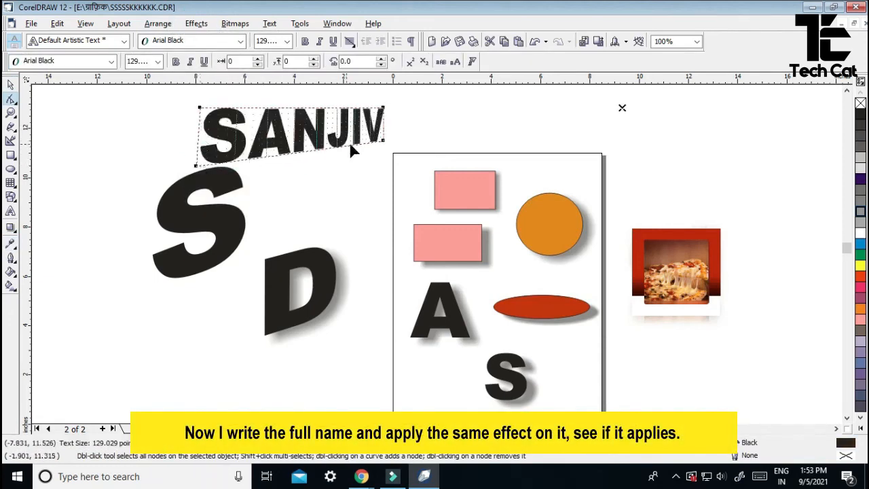
click(9, 87)
drag(235, 292, 138, 379)
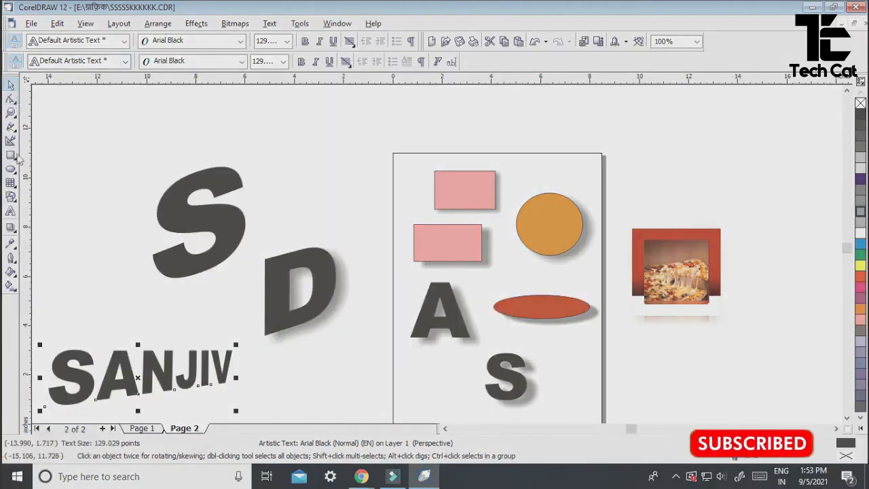
- Add new 24-pt Arial Black text with the surname to the right of the first name
click(14, 211)
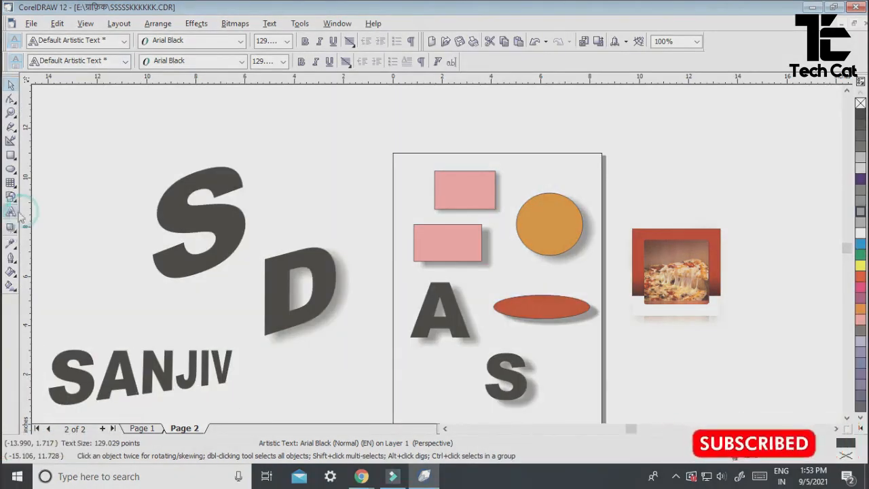
click(285, 391)
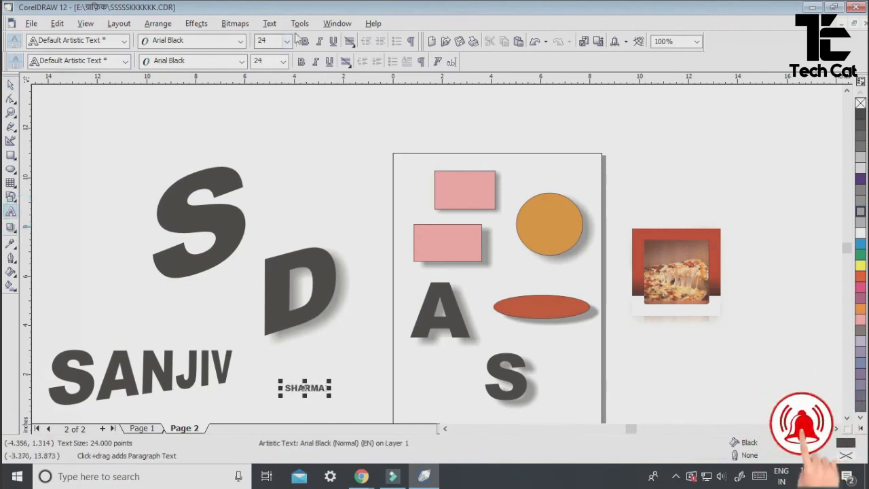
- Resize the surname to 129.029 pt, move it right of page 2, and sample the first name's perspective
click(164, 379)
click(282, 61)
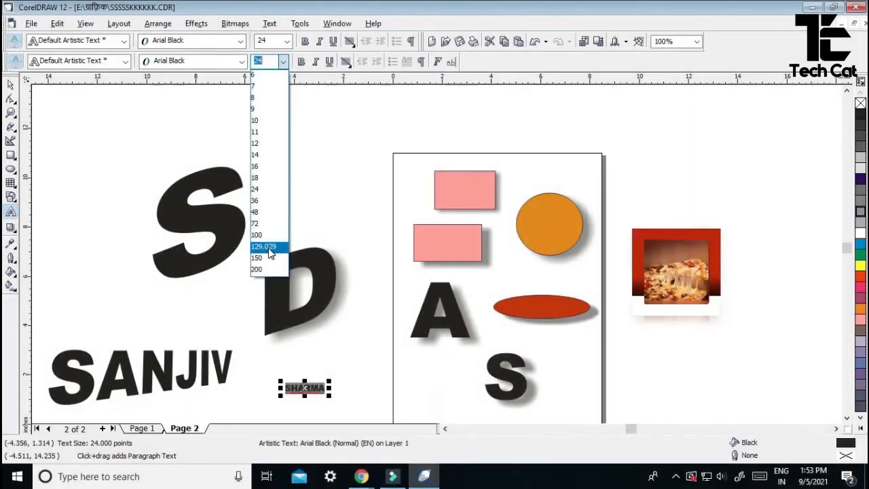
click(264, 246)
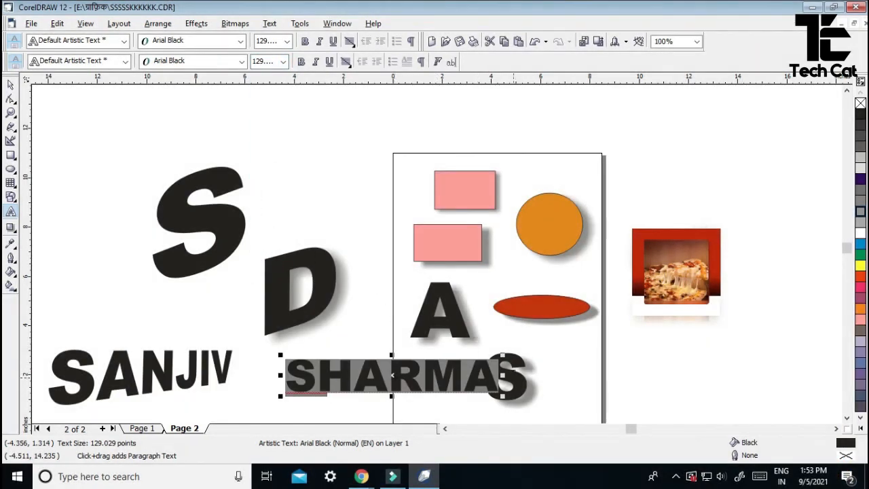
click(10, 83)
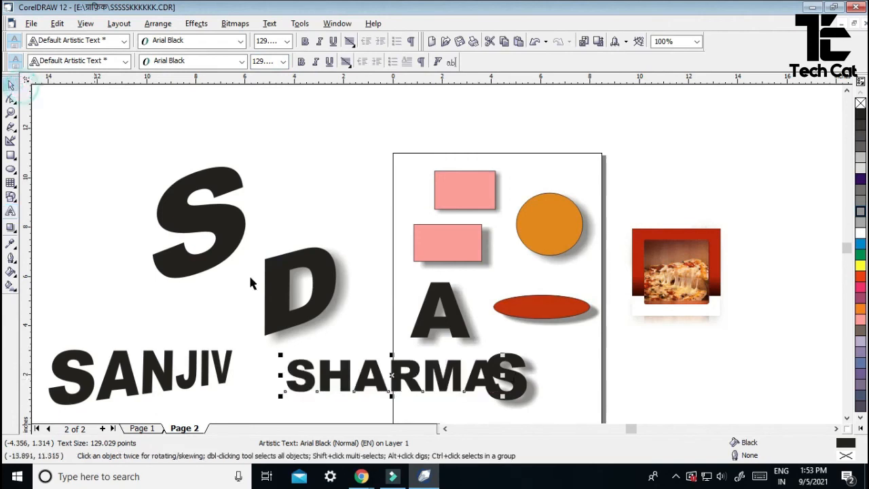
click(387, 378)
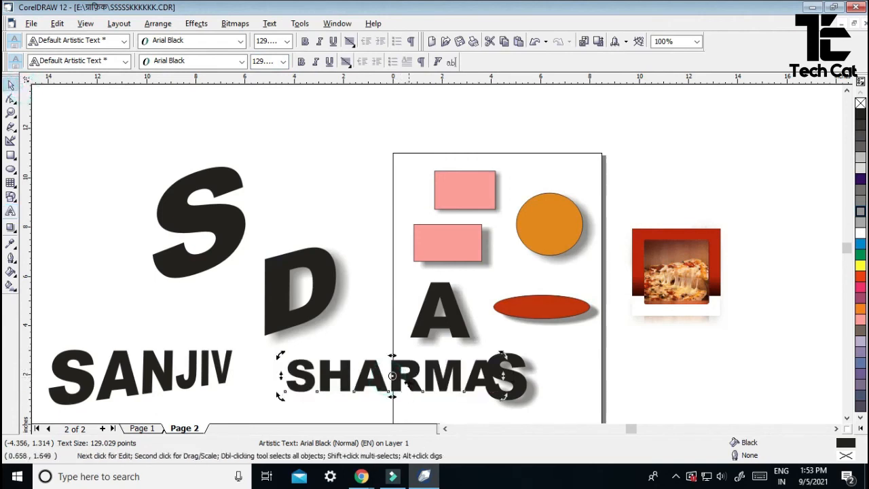
drag(417, 381, 742, 392)
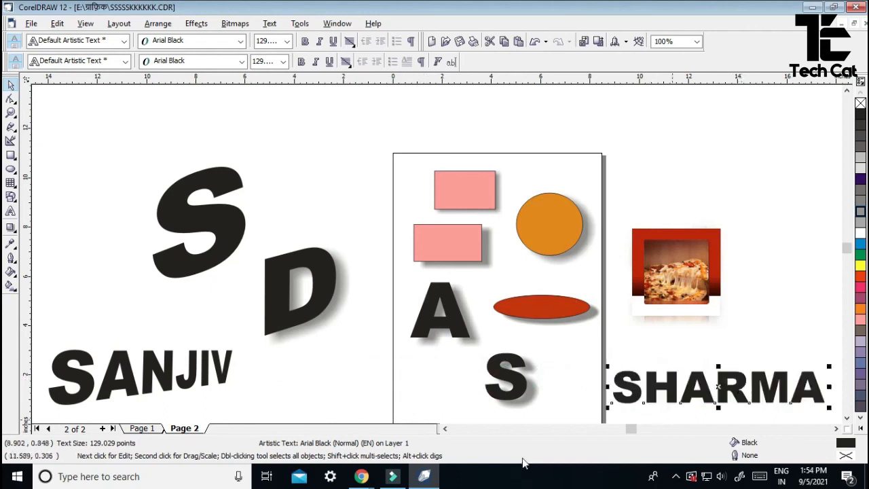
click(10, 243)
click(125, 359)
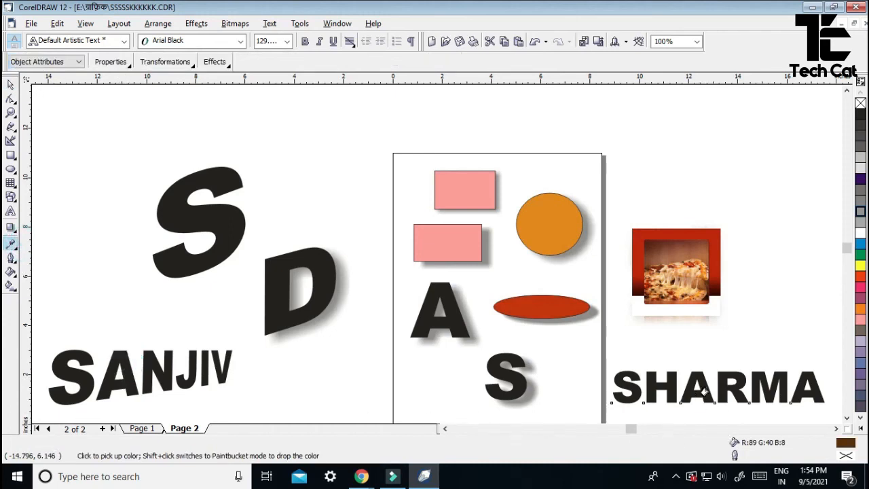
- Apply the first name's perspective slant to the surname, then scroll to the blank Page 3
click(703, 393)
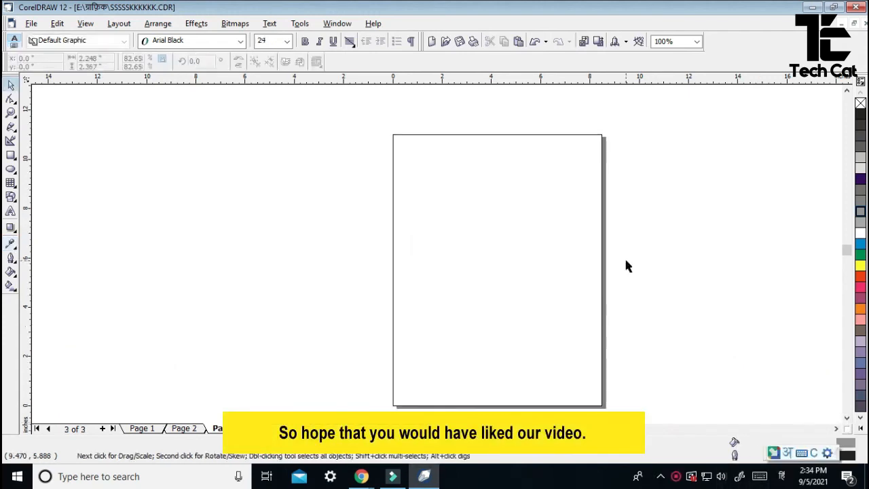
scroll(625, 258, up, 1)
scroll(626, 265, down, 2)
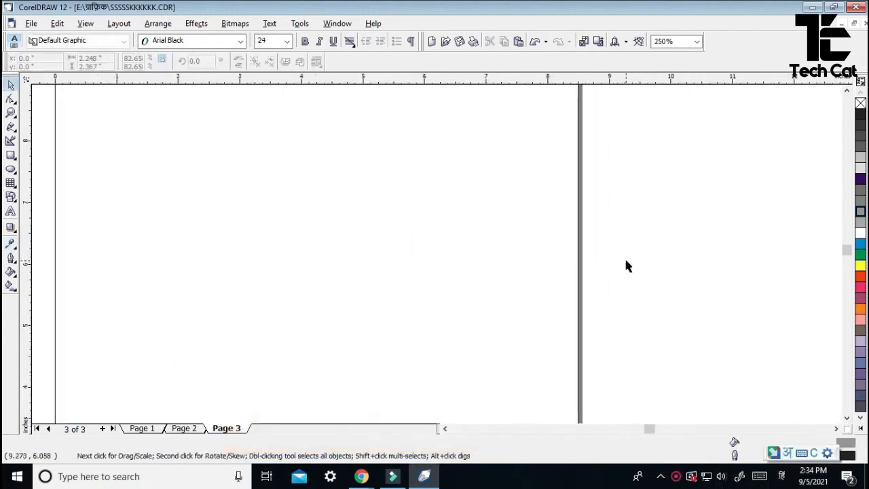